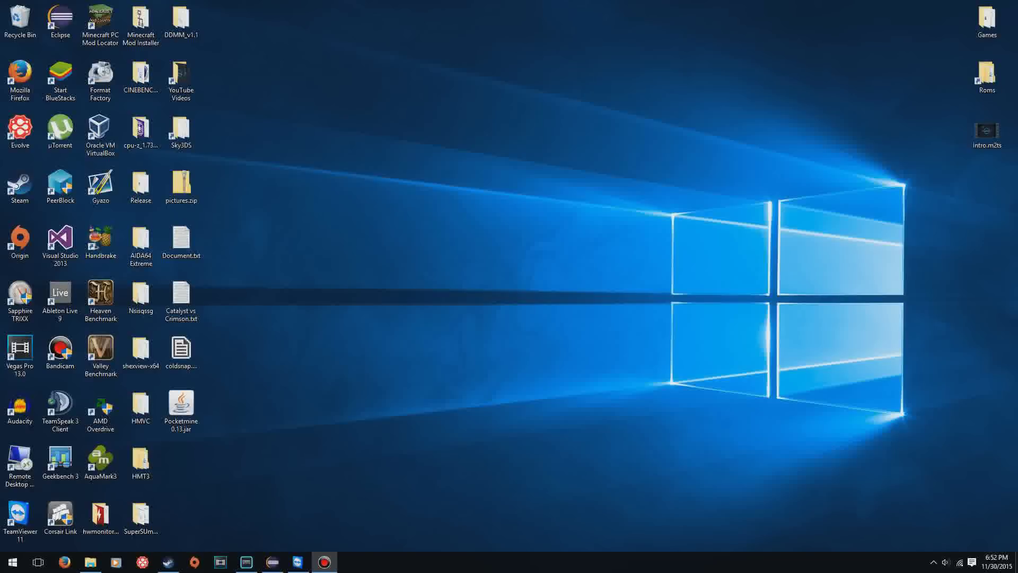
- Run the Pocketmine 0.13.jar installer and install into a new desktop Pocketmine folder
mouse_move(182, 410)
mouse_down()
mouse_move(162, 423)
mouse_move(182, 409)
mouse_up()
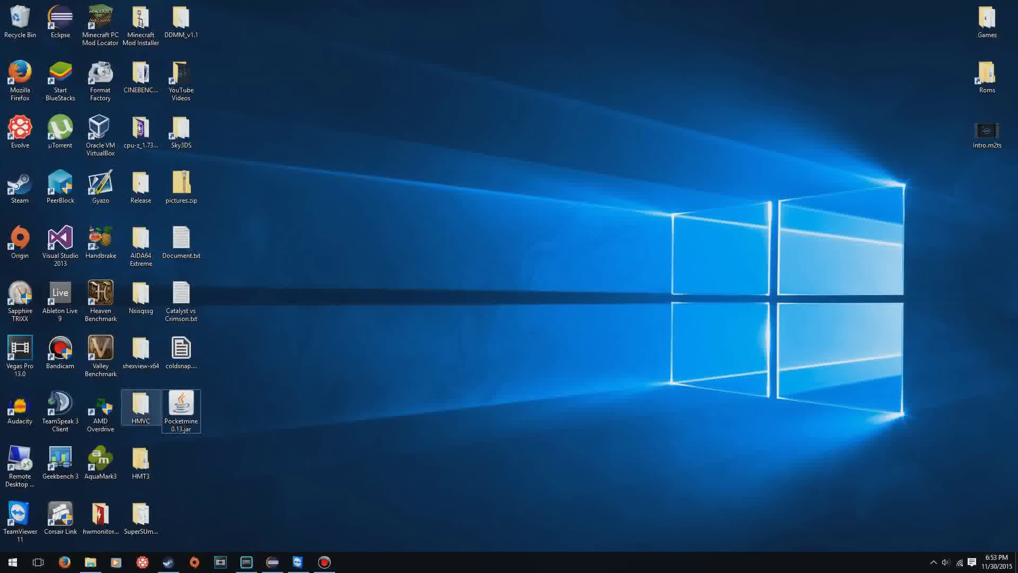
double_click(181, 406)
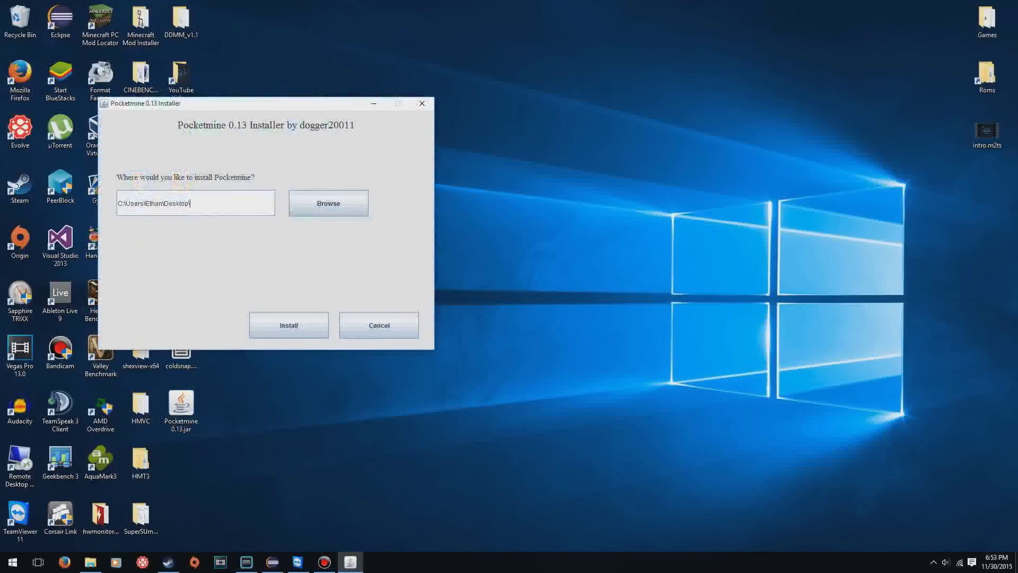
click(328, 204)
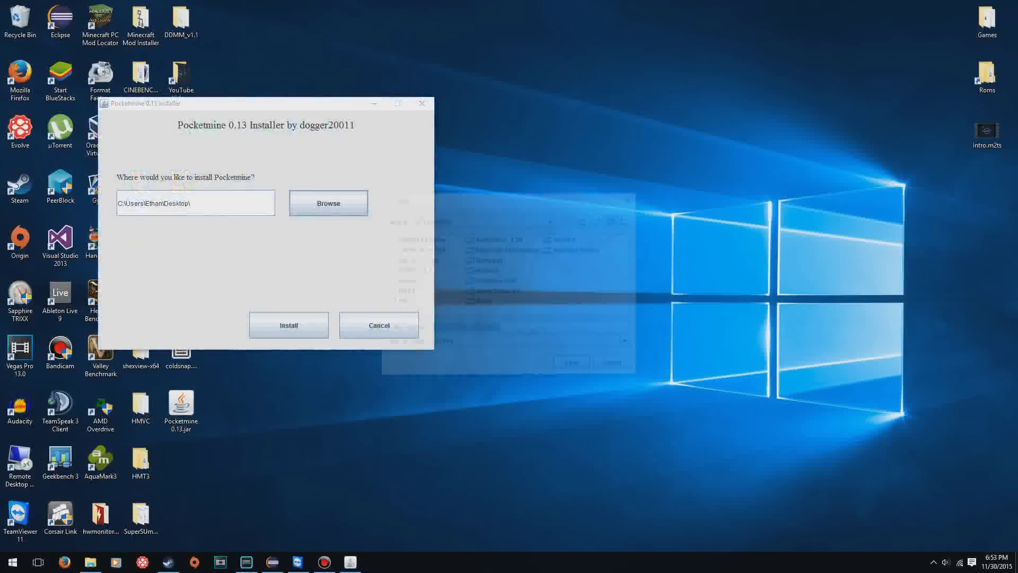
click(634, 197)
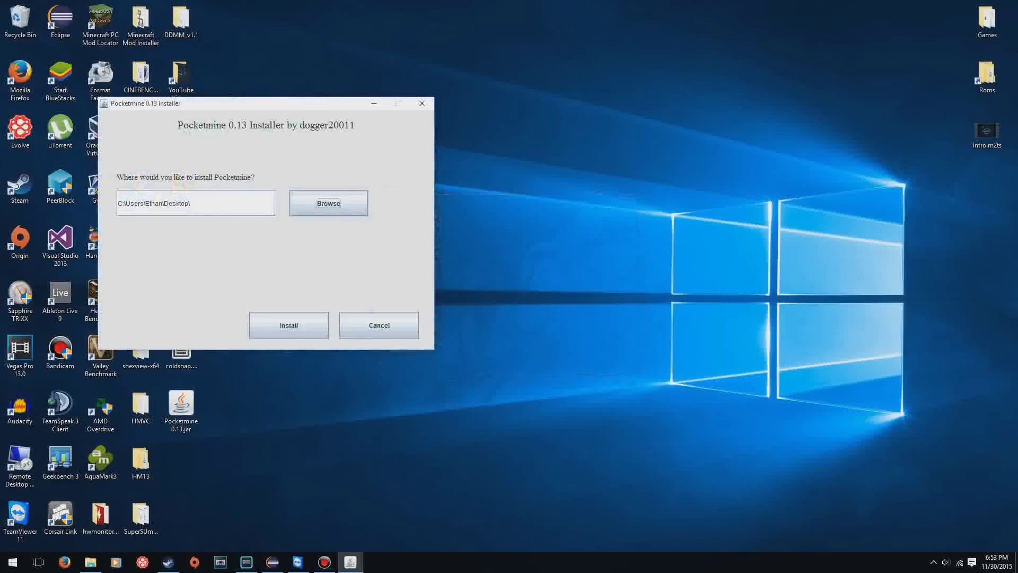
text(Poc)
text(ketmine)
click(289, 325)
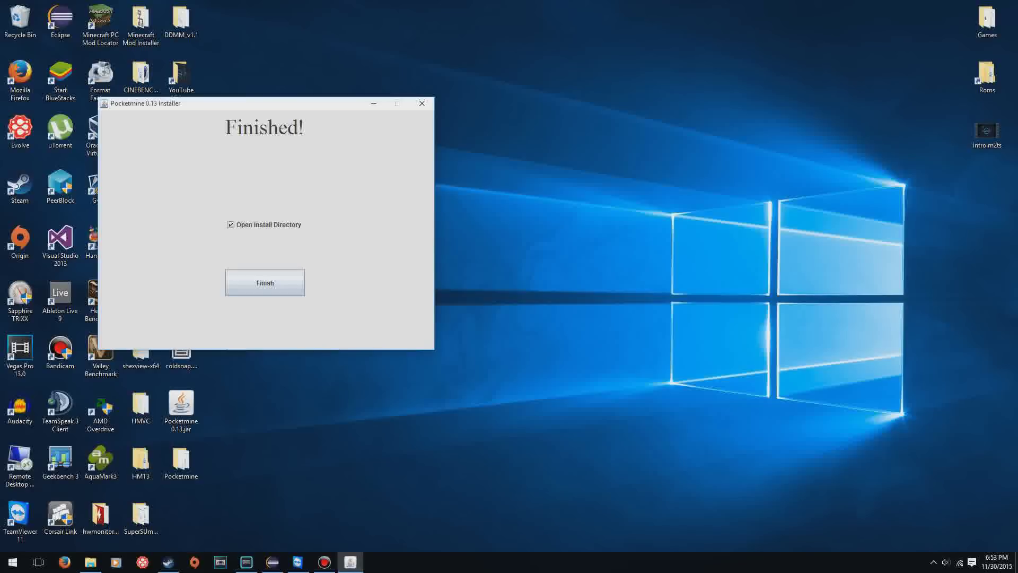
key(Tab)
- Finish the installer and reposition the opened Pocketmine folder window
key(Tab)
key(space)
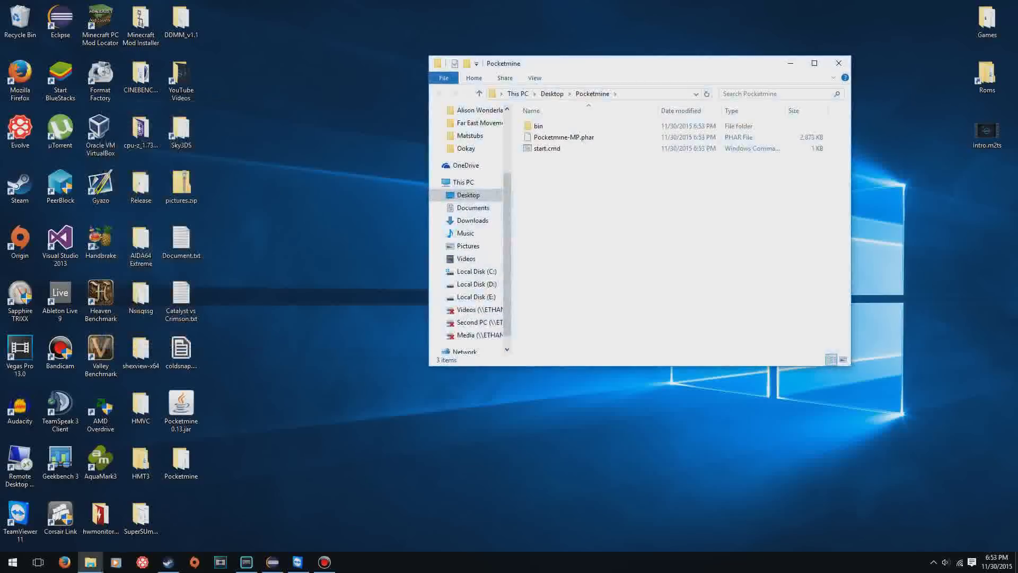
drag(637, 63, 479, 53)
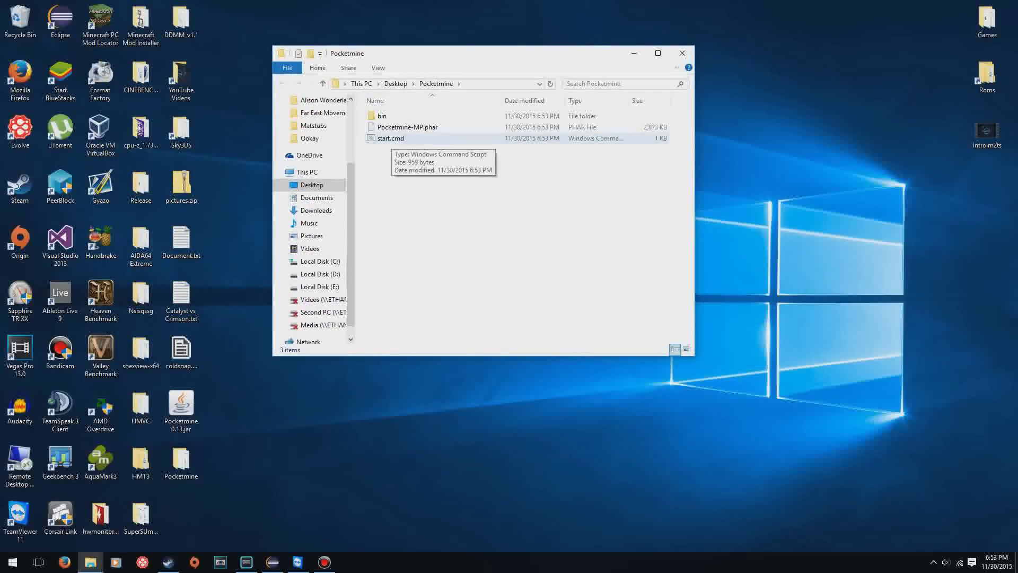
- Launch start.cmd, choose English, accept the license, skip setup, then stop the server
double_click(390, 138)
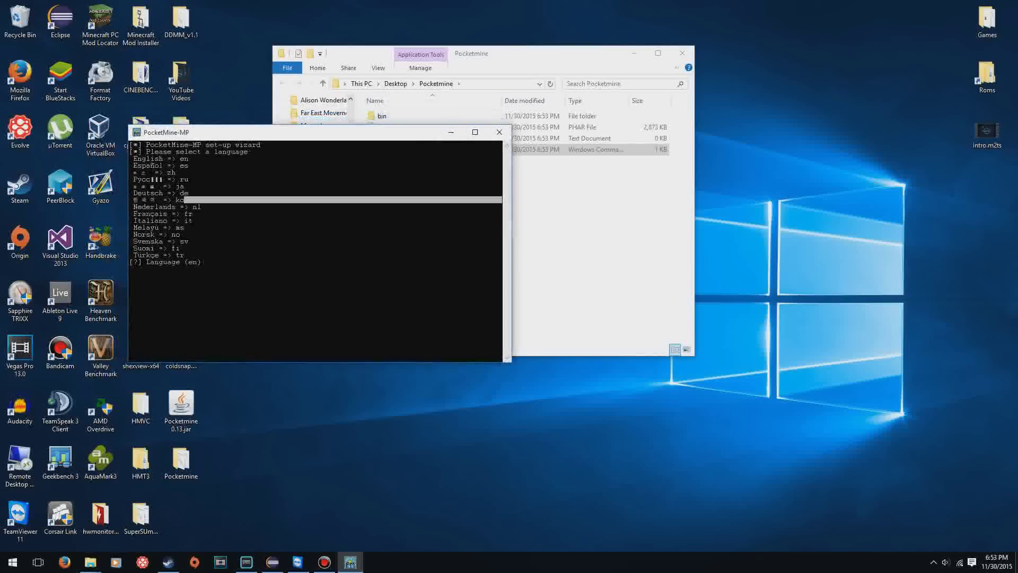
text(en)
key(Return)
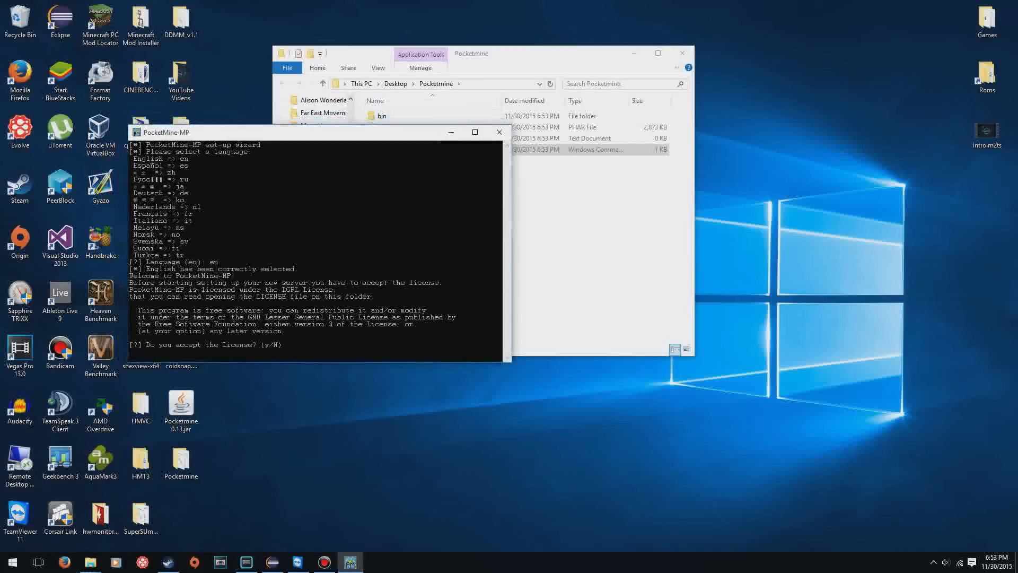
text(y)
key(Return)
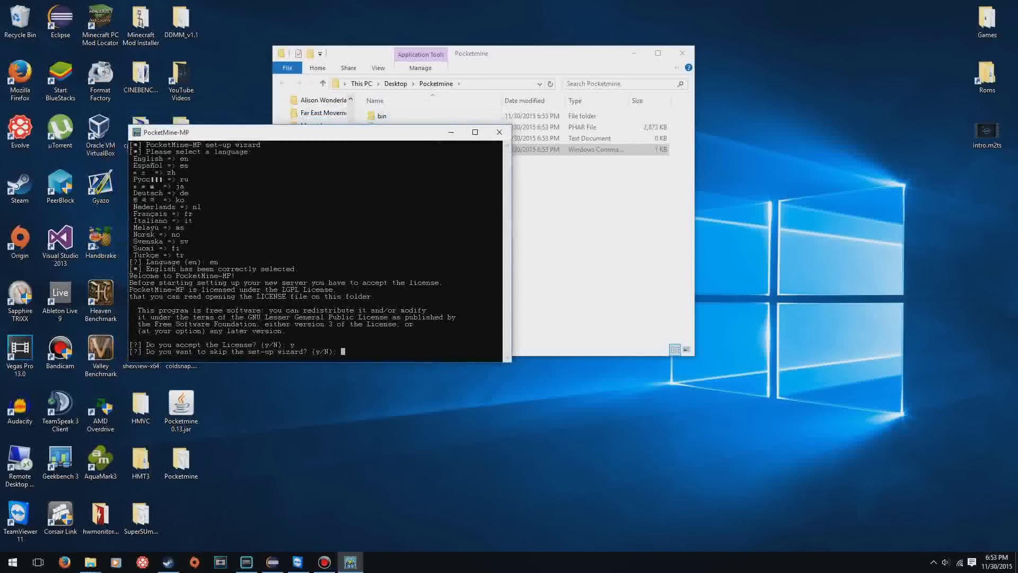
text(y)
key(Return)
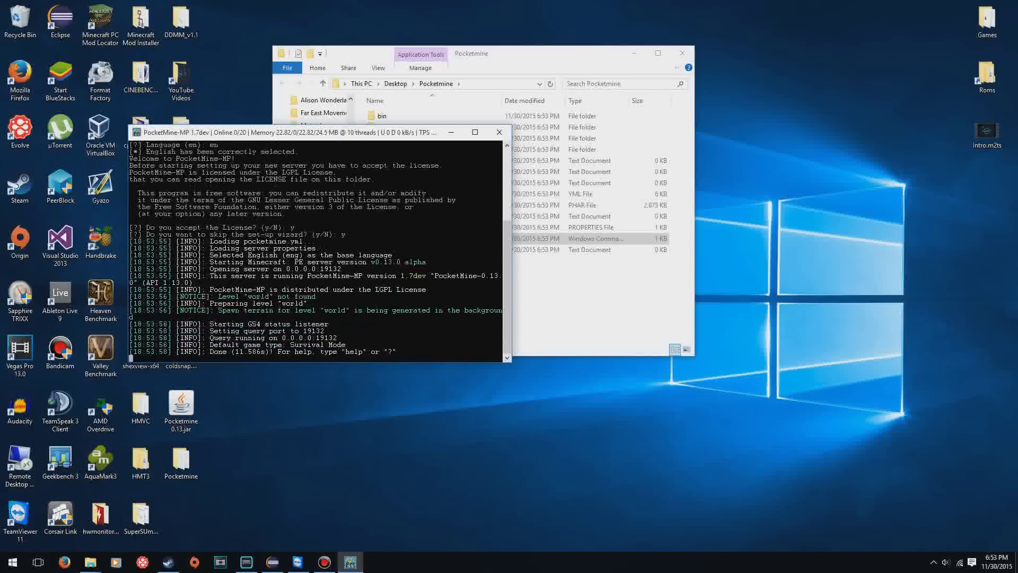
text(stop)
key(Return)
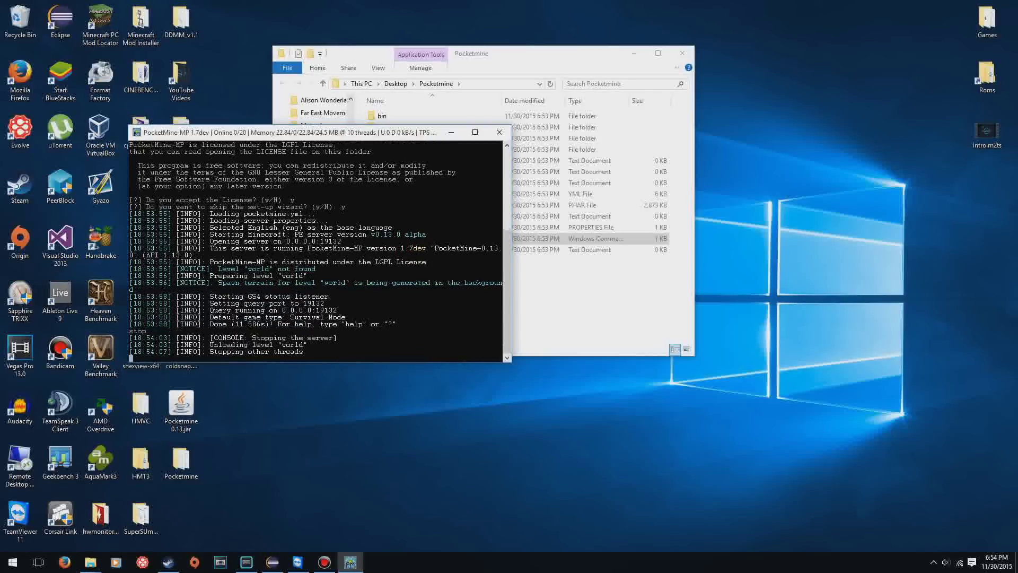
- Close the server console and open server.properties from the Pocketmine folder in WordPad
click(498, 132)
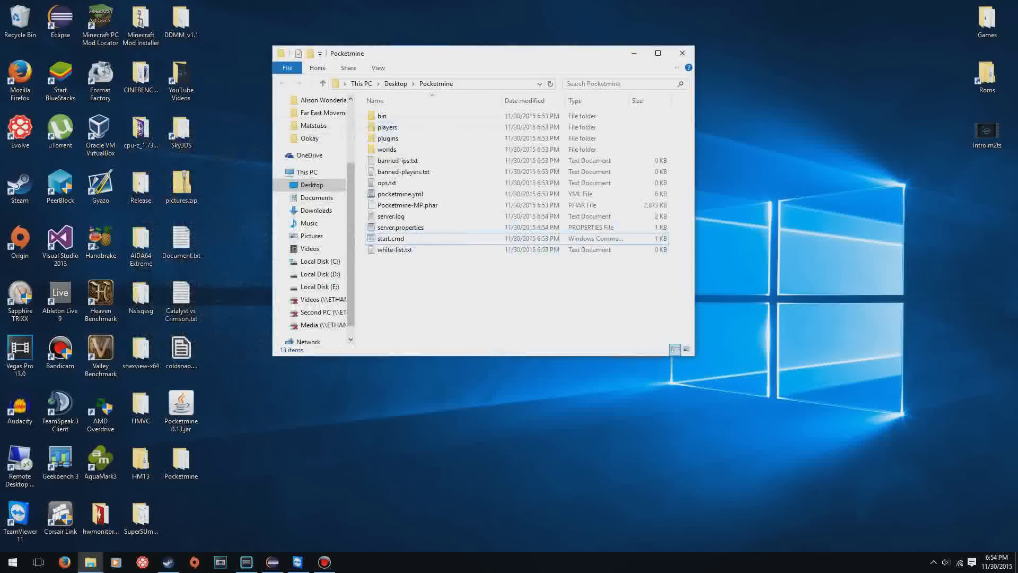
click(402, 228)
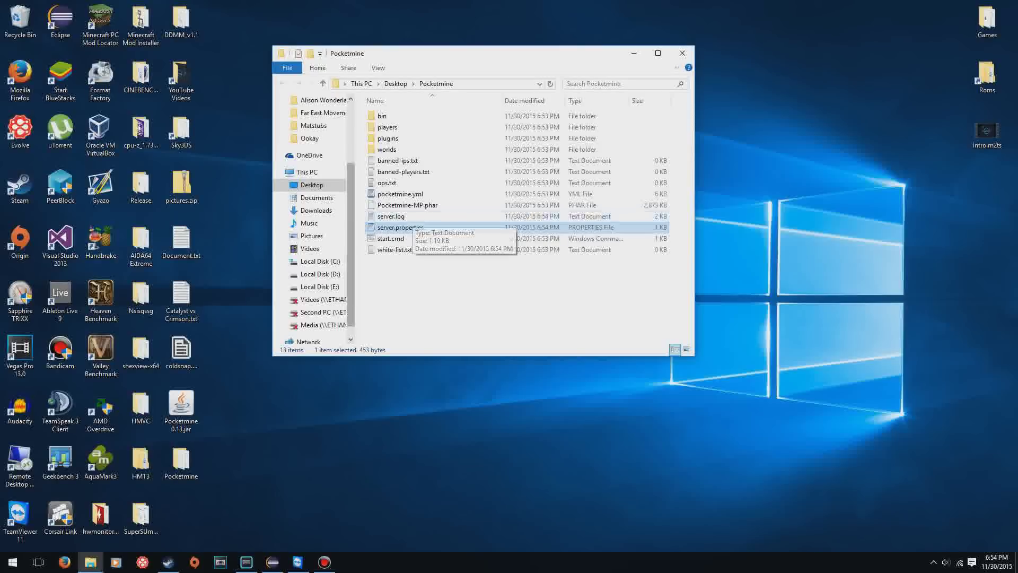
double_click(393, 228)
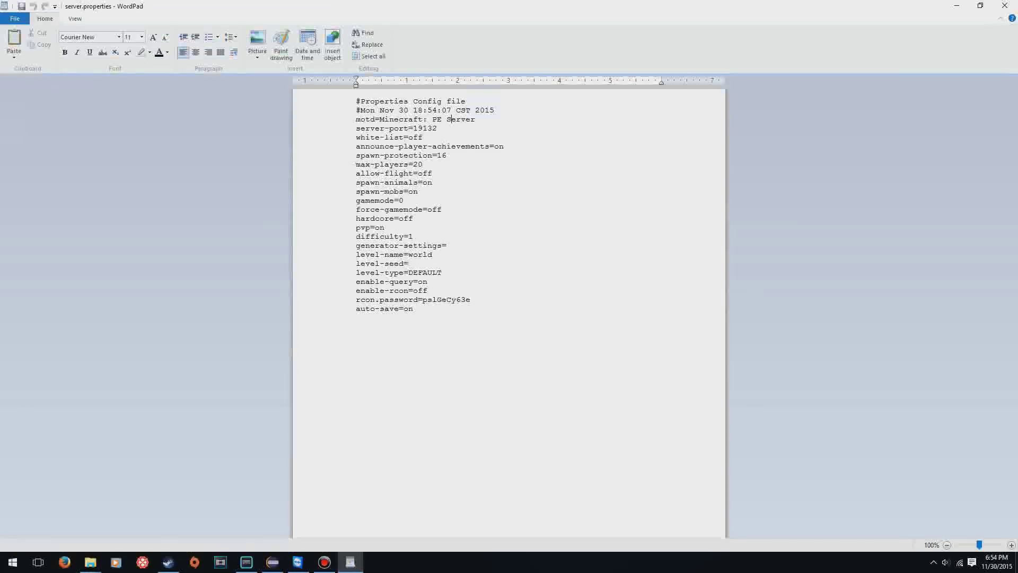
- Select and delete the old motd value in server.properties
drag(476, 120, 380, 120)
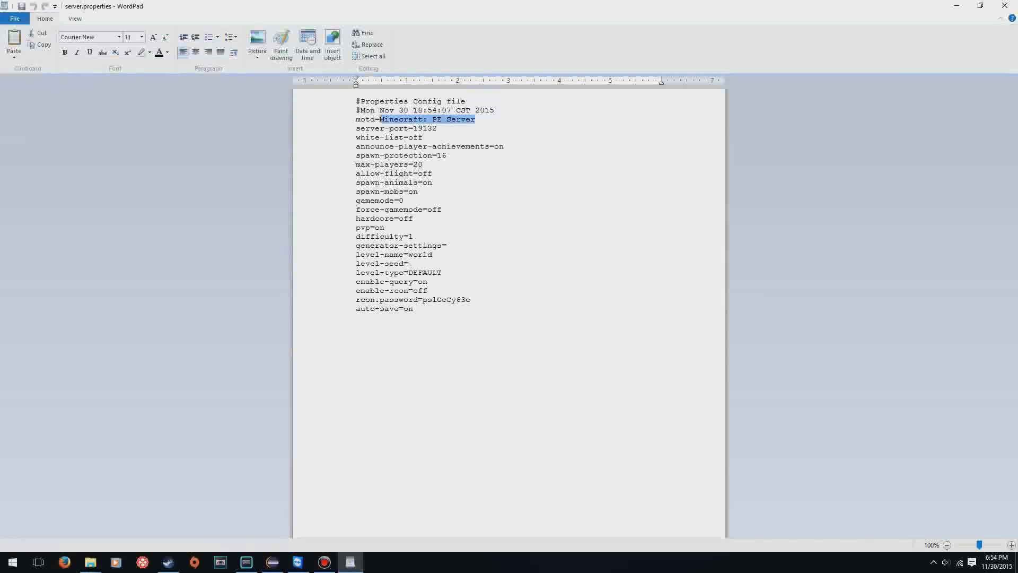
key(BackSpace)
text(dogger)
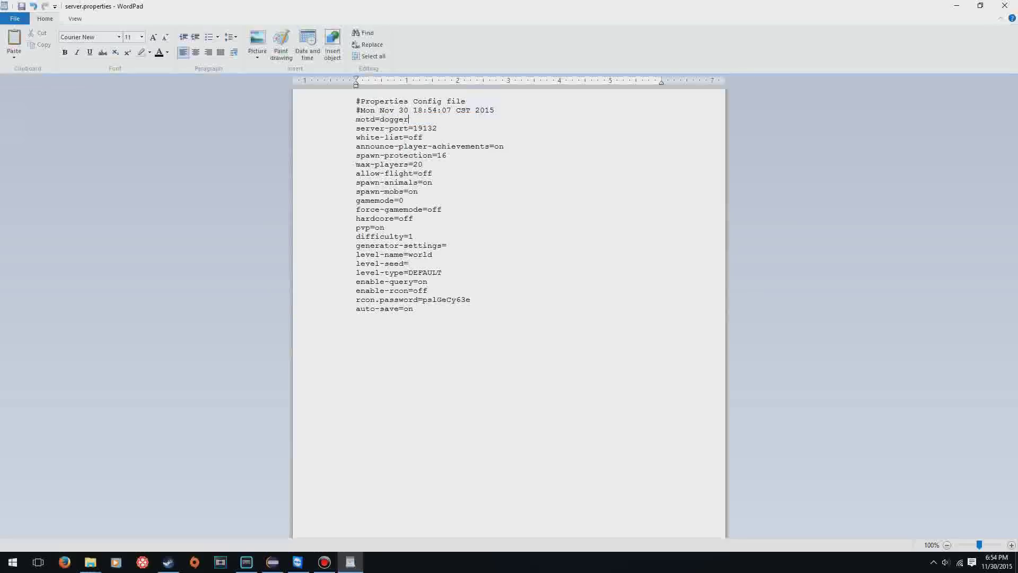
text(20011's Ser)
text(ver! :D)
- Point out white-list, then change max-players from 20 to 50 and allow-flight from off to on
drag(357, 137, 404, 136)
click(404, 138)
key(BackSpace)
text(5)
key(BackSpace)
key(BackSpace)
key(BackSpace)
text(on)
key(Down)
- Change the force-gamemode and pvp values, then set level-seed to 0
key(BackSpace)
key(BackSpace)
key(BackSpace)
text(on)
key(BackSpace)
key(BackSpace)
text(off)
click(399, 254)
click(407, 263)
text(0)
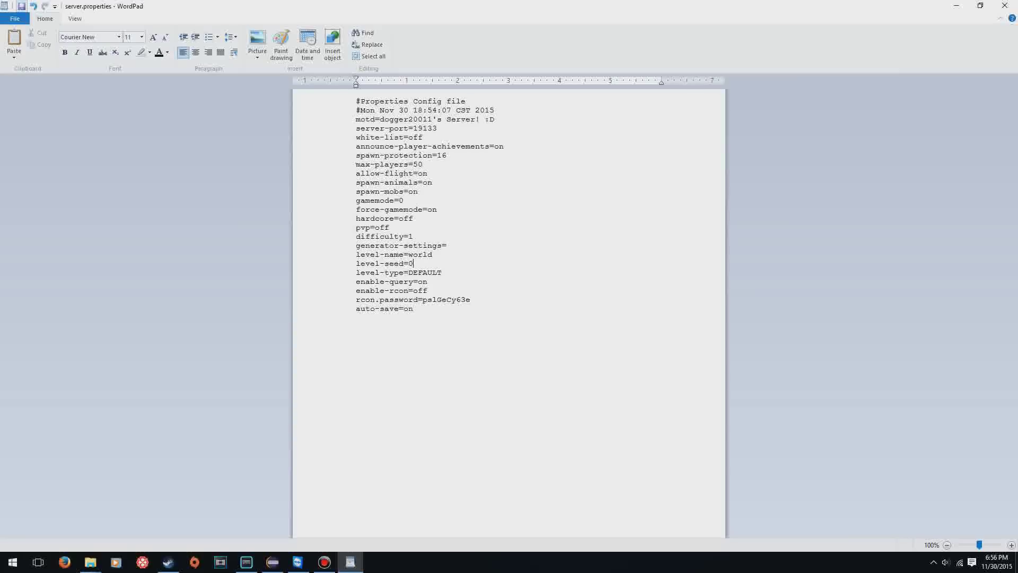
- Close WordPad and delete the world folder inside worlds
click(1005, 6)
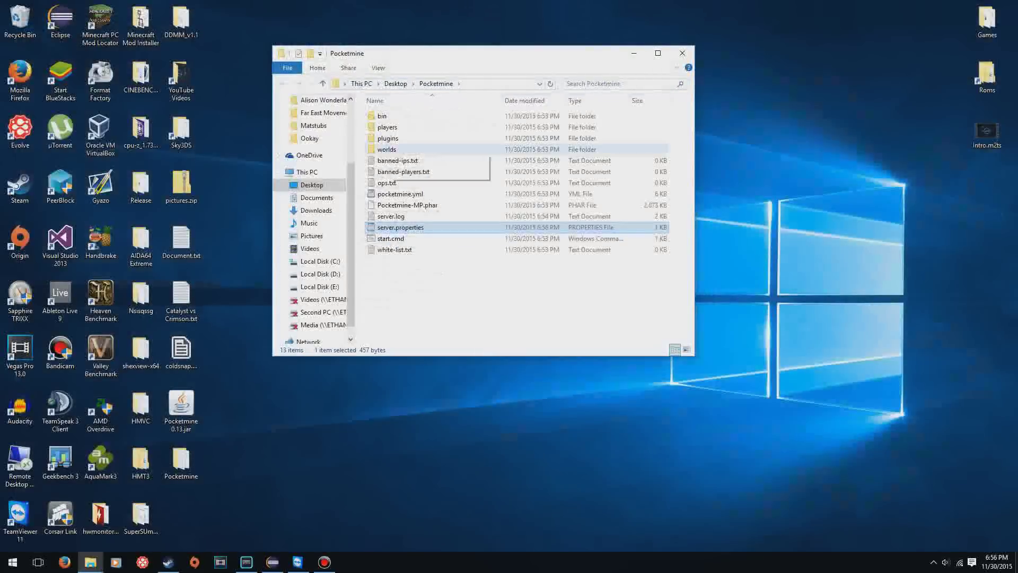
click(386, 150)
key(Return)
key(Down)
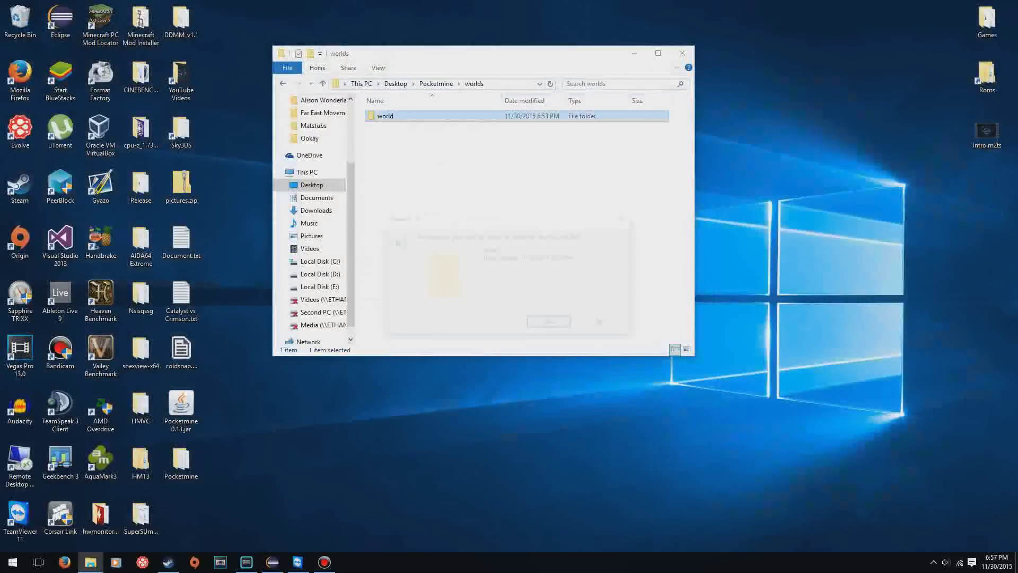
key(Delete)
key(Return)
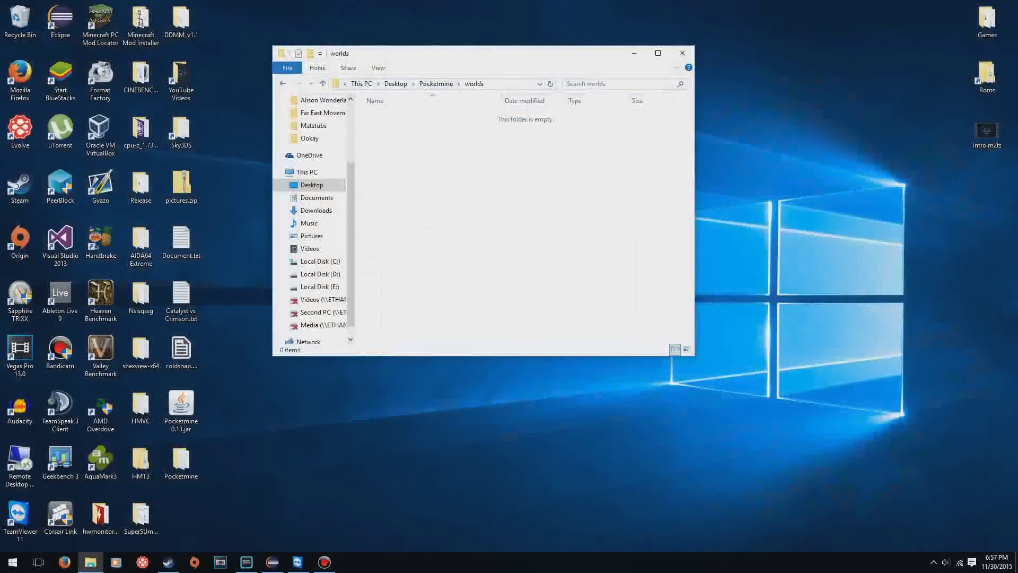
- Return to the Pocketmine folder, relaunch the server with start.cmd, and move its console
click(436, 83)
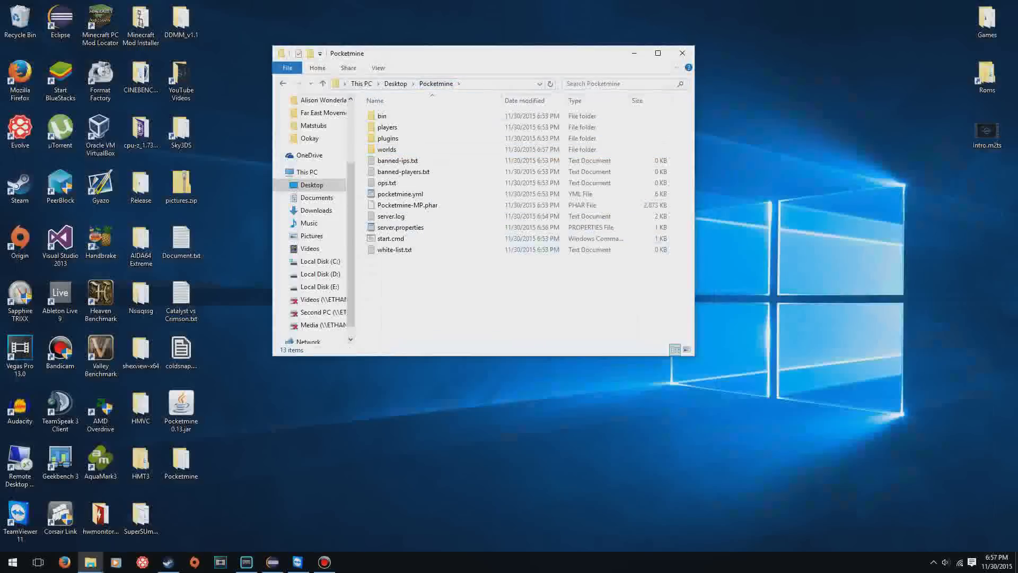
double_click(391, 239)
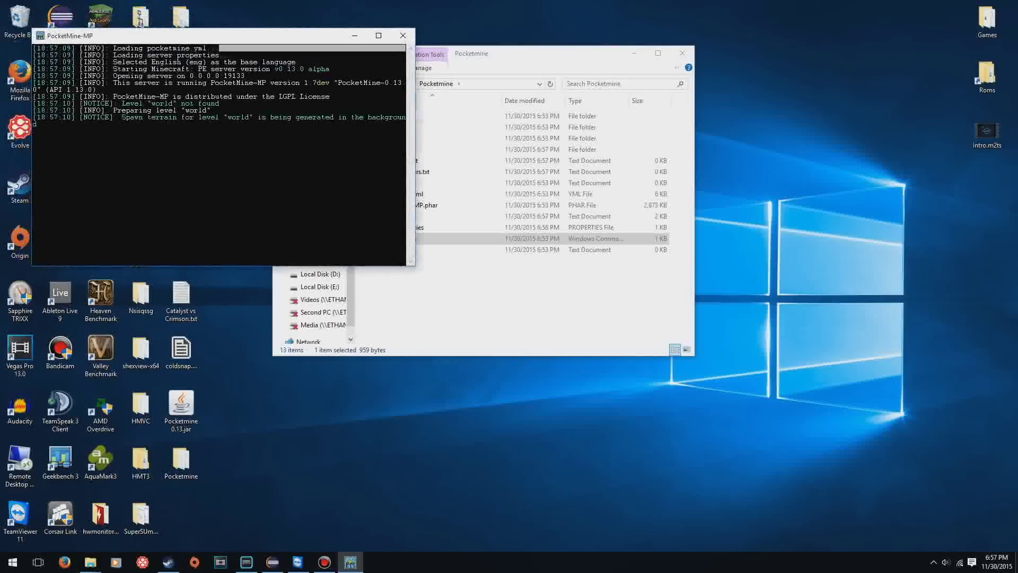
drag(183, 35, 514, 62)
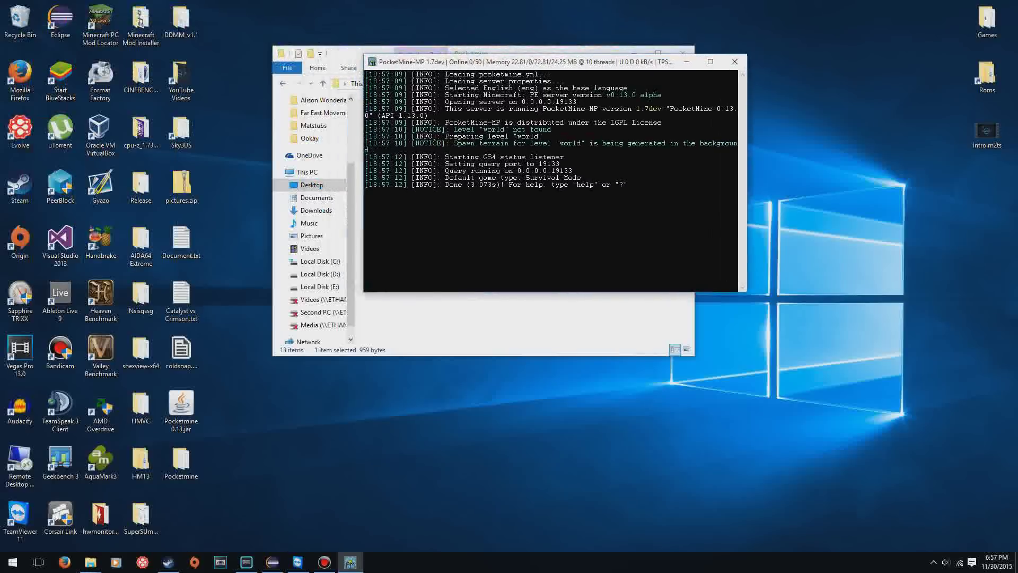
text(whitelist add )
text(St)
text(eve)
- Add Steve to the whitelist, show the whitelist usage, then remove Steve
key(Return)
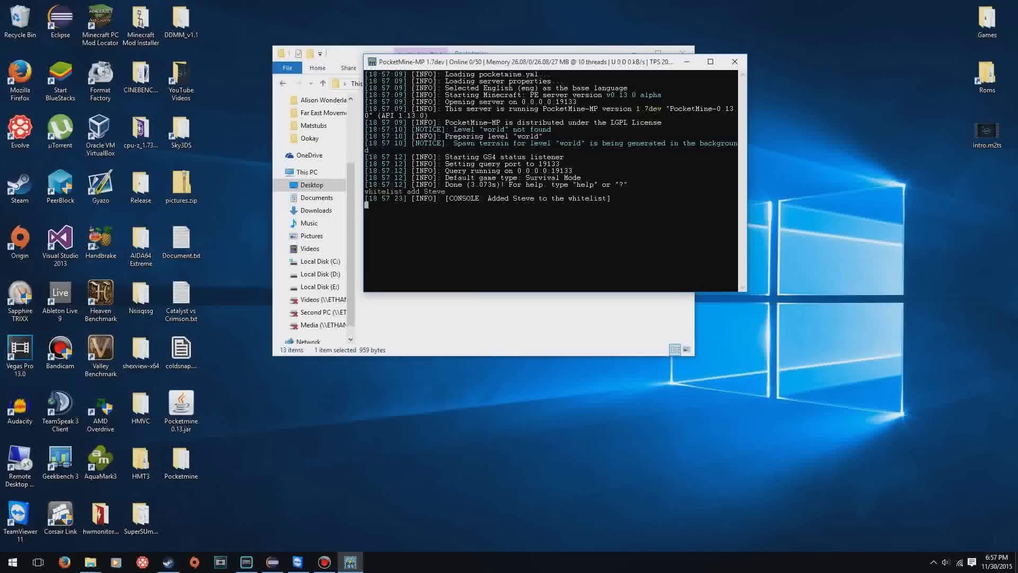
text(whitelist)
key(Return)
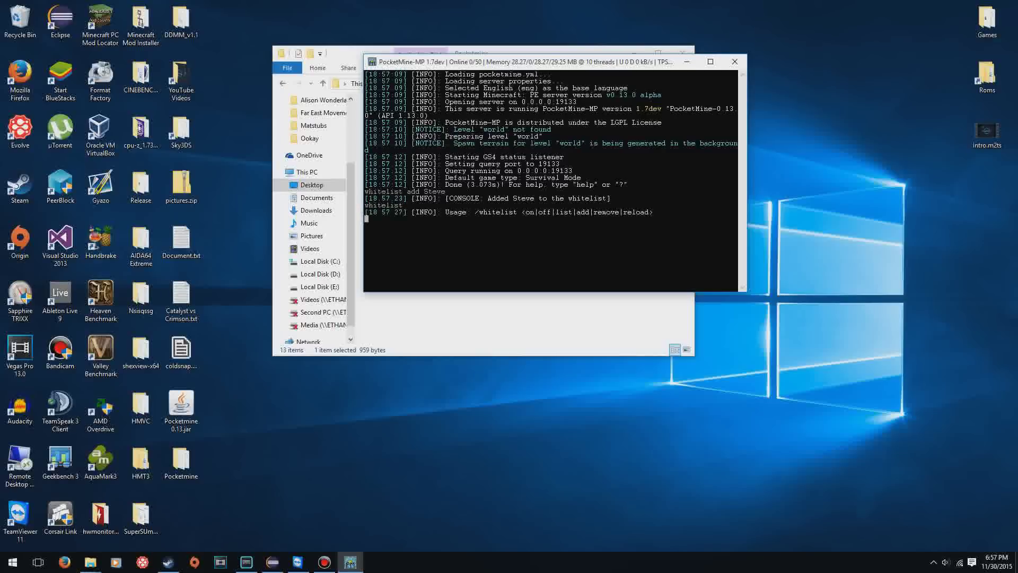
text(whitelist r)
text(emove Ste)
text(ve)
key(Return)
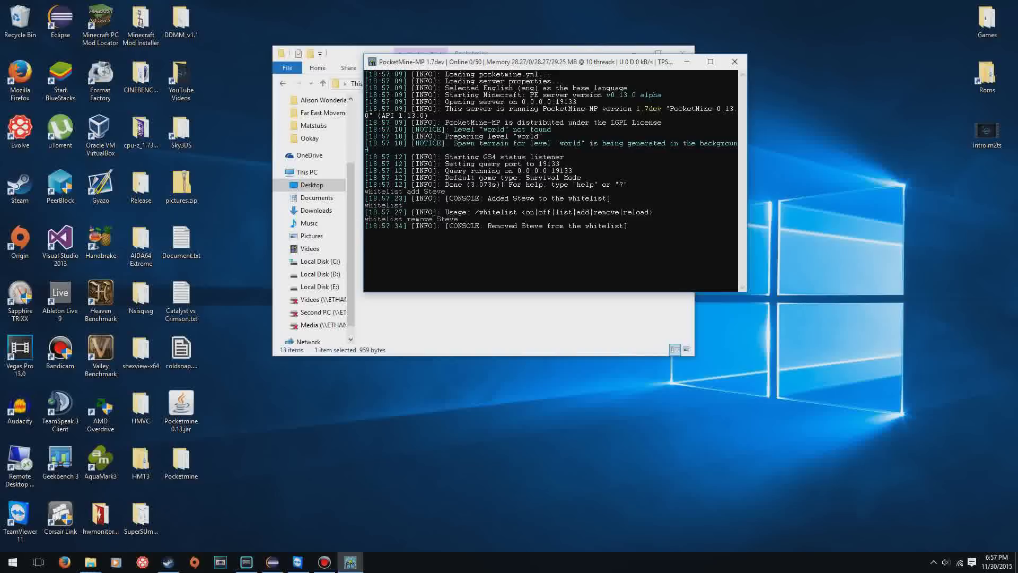
text(whitelist on)
- Turn the whitelist on, then off
key(Return)
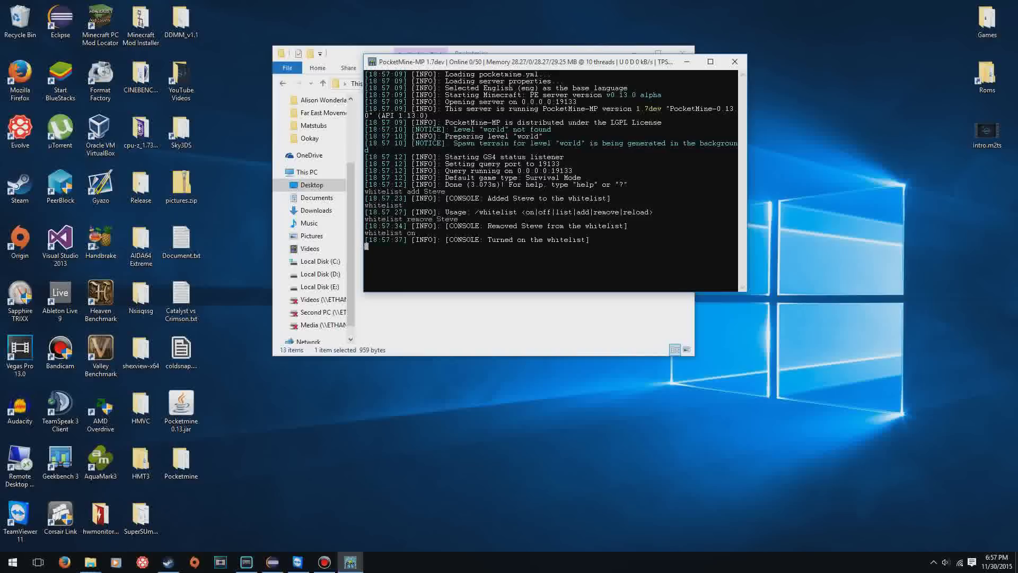
text(whuite)
key(BackSpace)
key(BackSpace)
key(BackSpace)
key(BackSpace)
text(itelis)
text(t off)
key(Return)
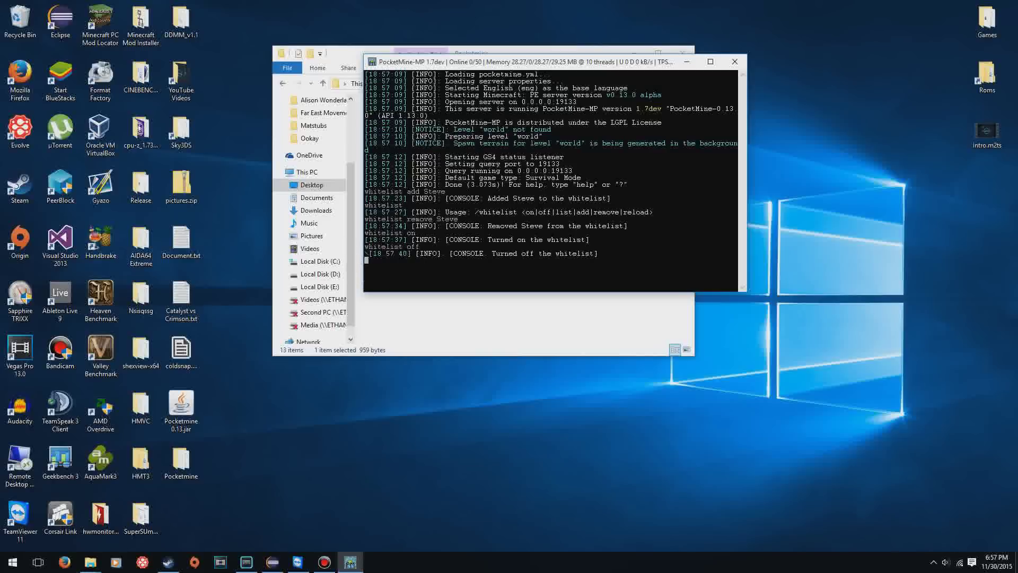
key(super)
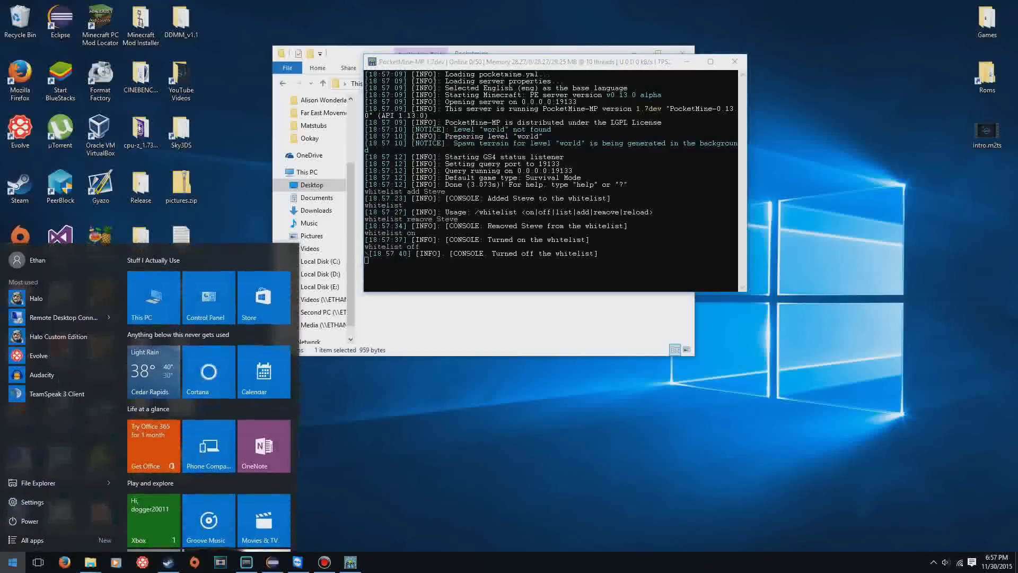
key(super)
text(minecraft)
key(Return)
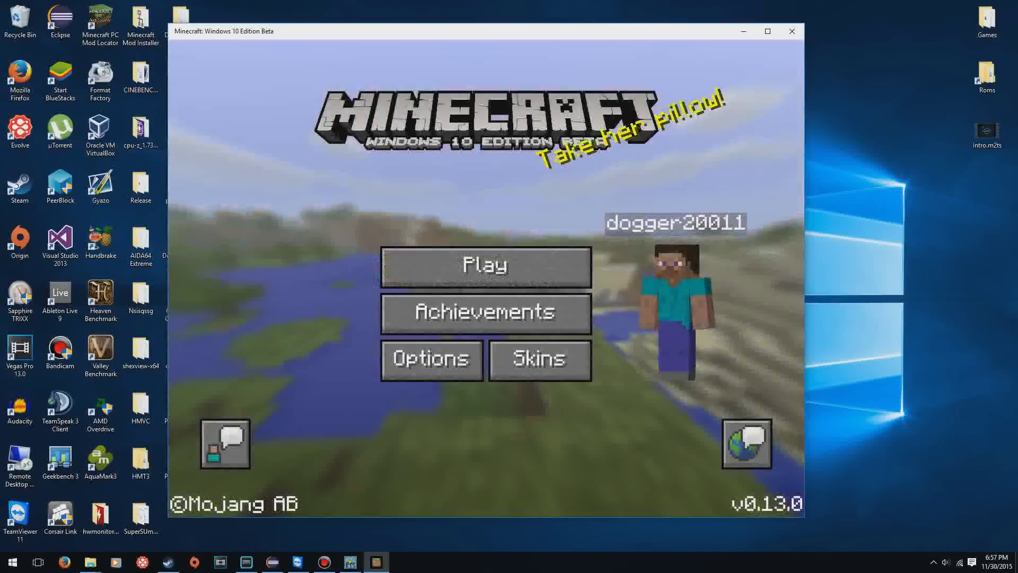
click(484, 264)
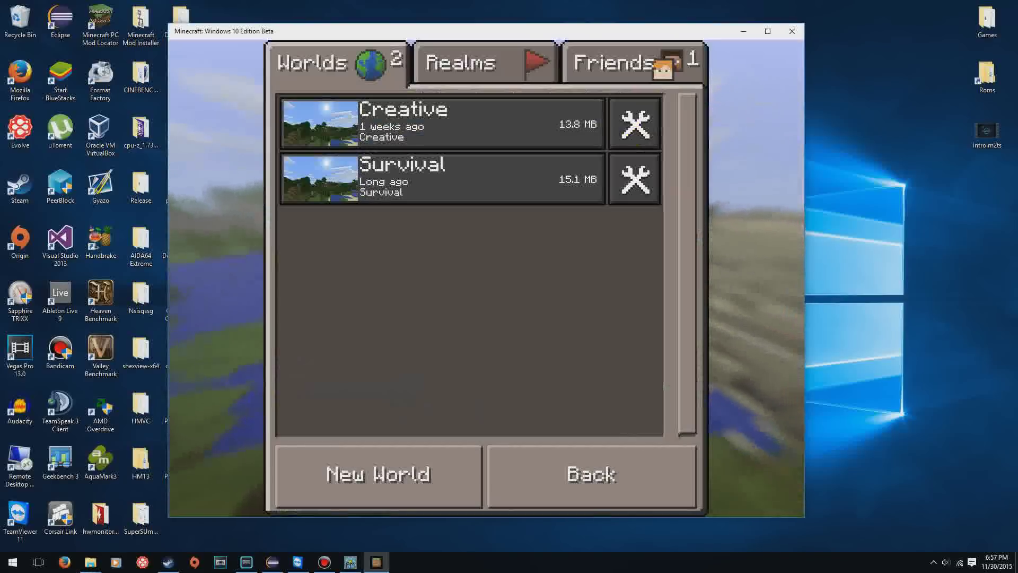
click(615, 63)
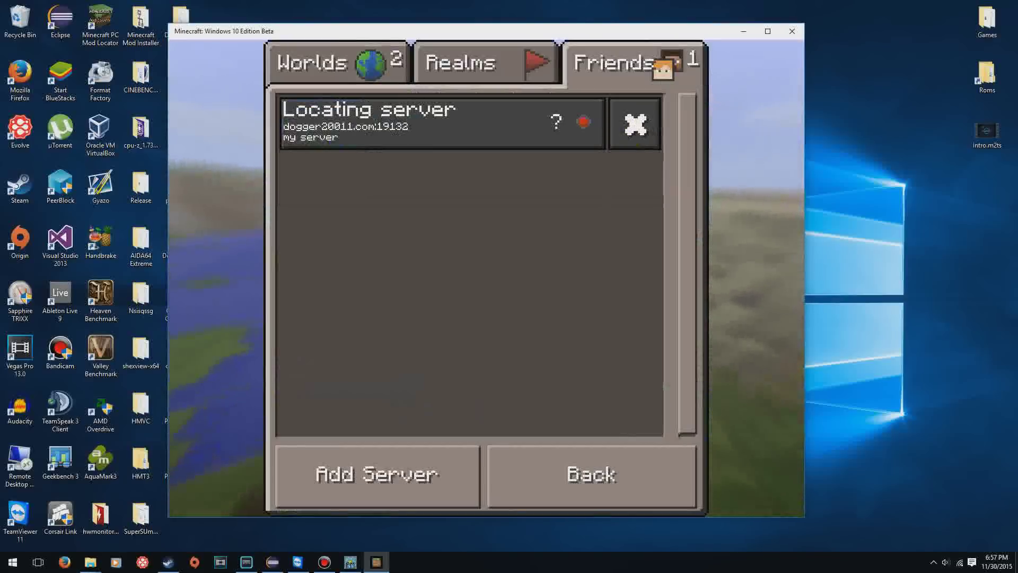
click(334, 63)
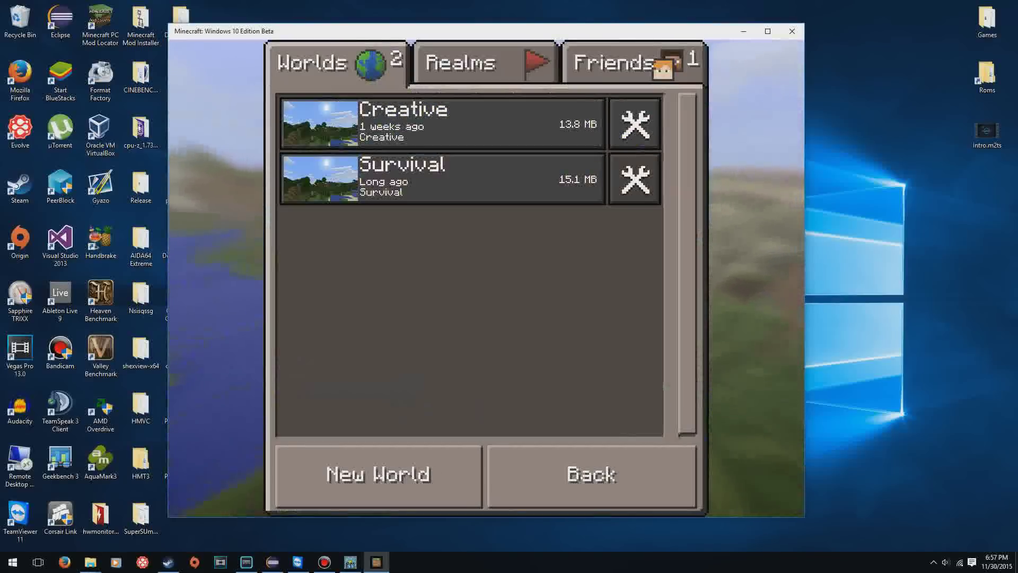
click(614, 63)
click(334, 62)
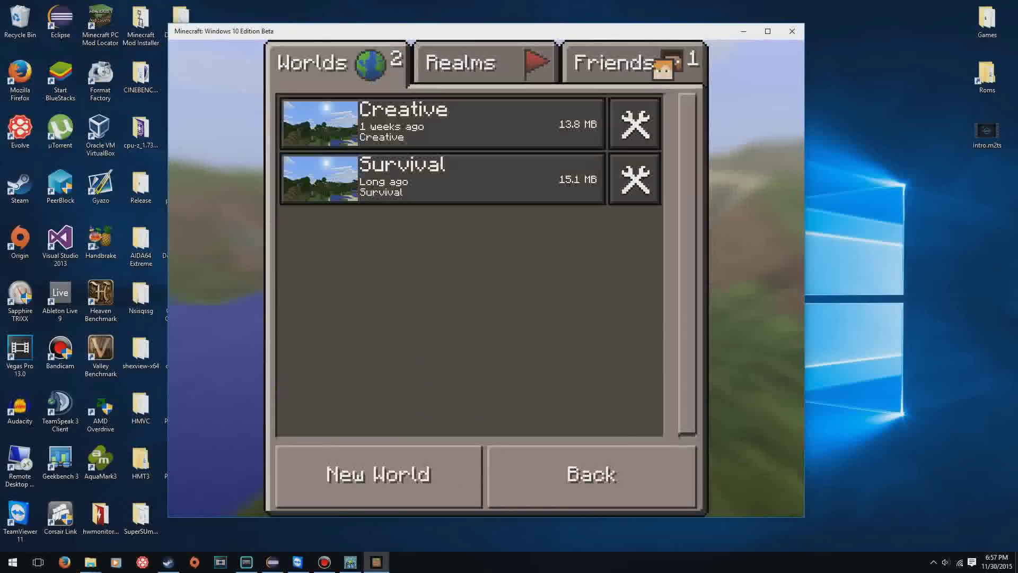
click(614, 63)
click(377, 475)
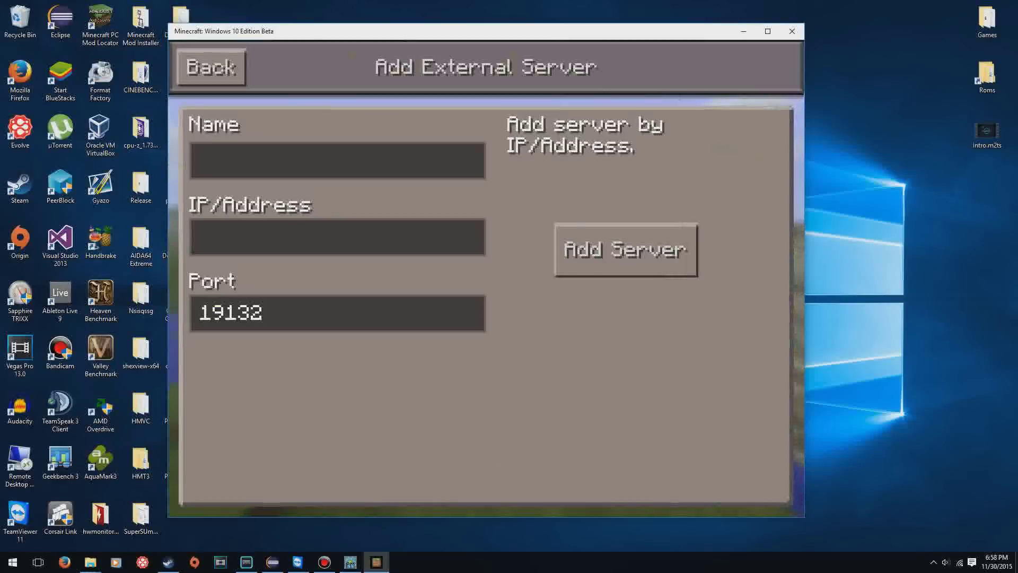
key(Escape)
click(334, 62)
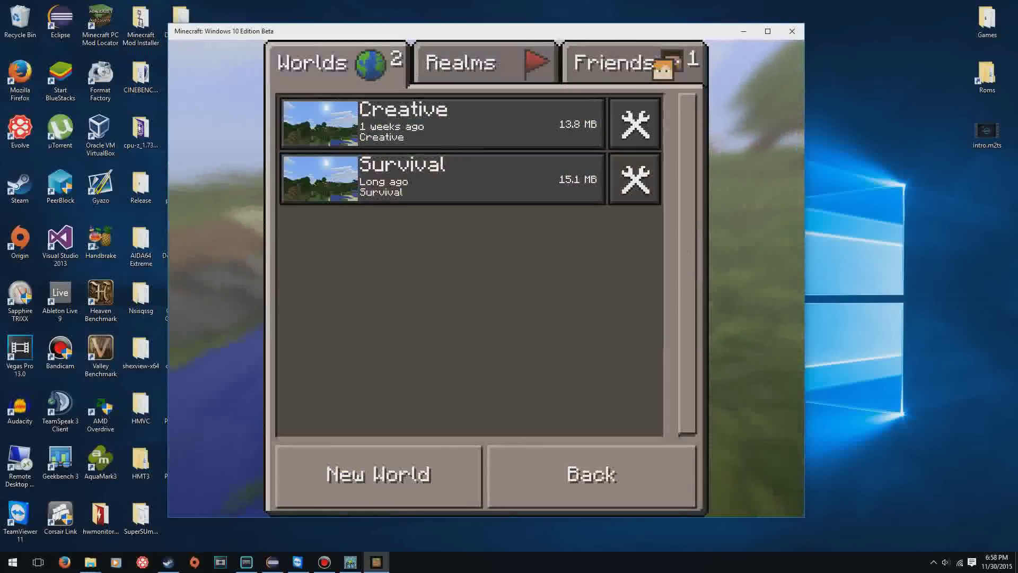
click(792, 31)
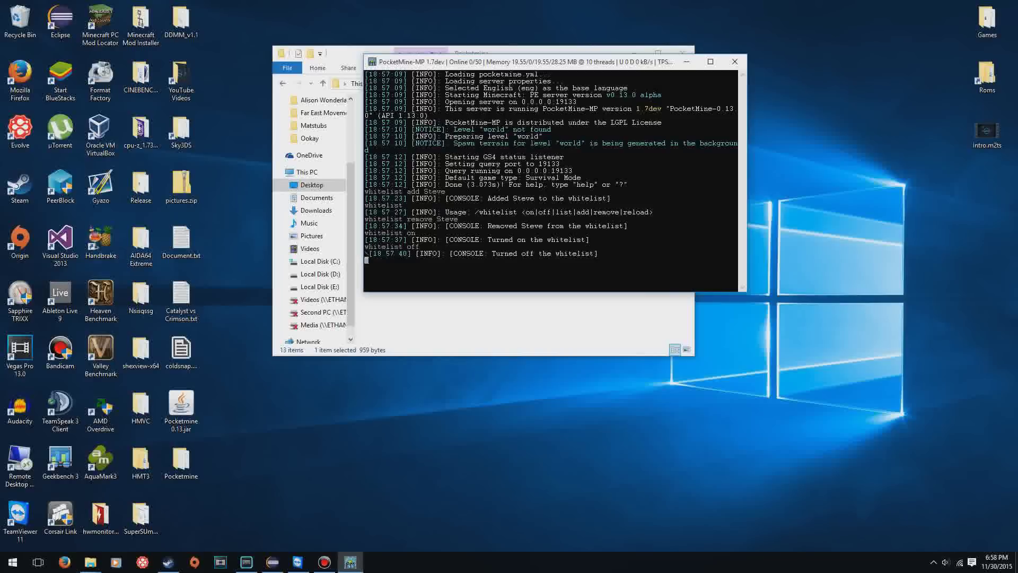
- Close the console, change server-port from 19133 to 19132, and close WordPad
click(734, 62)
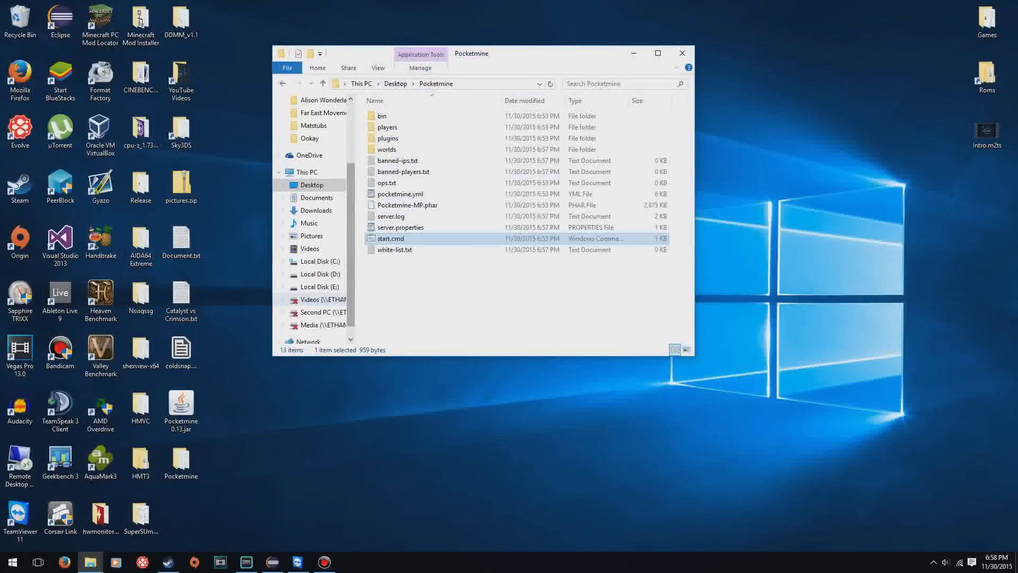
double_click(400, 226)
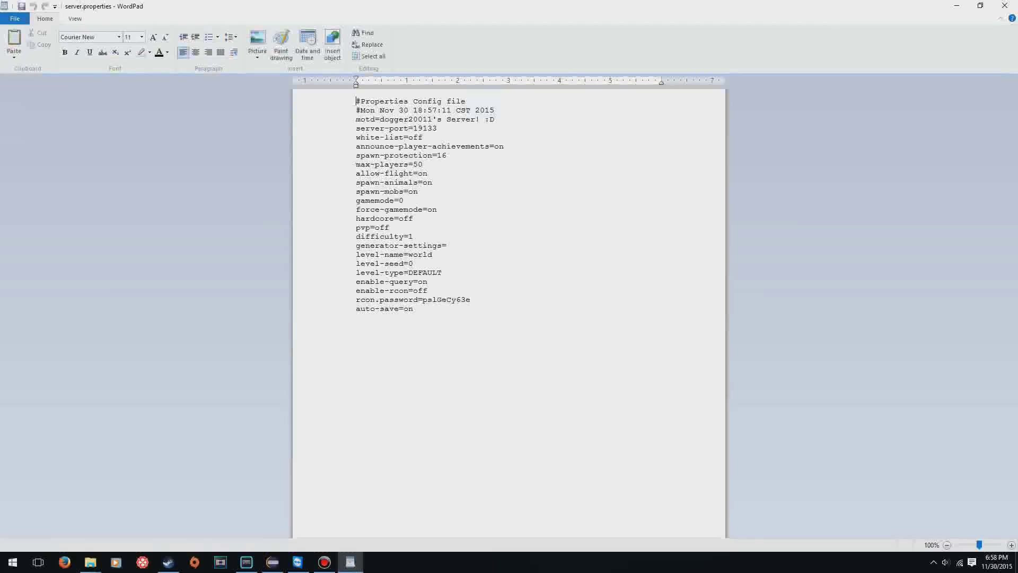
key(BackSpace)
text(2)
click(1004, 6)
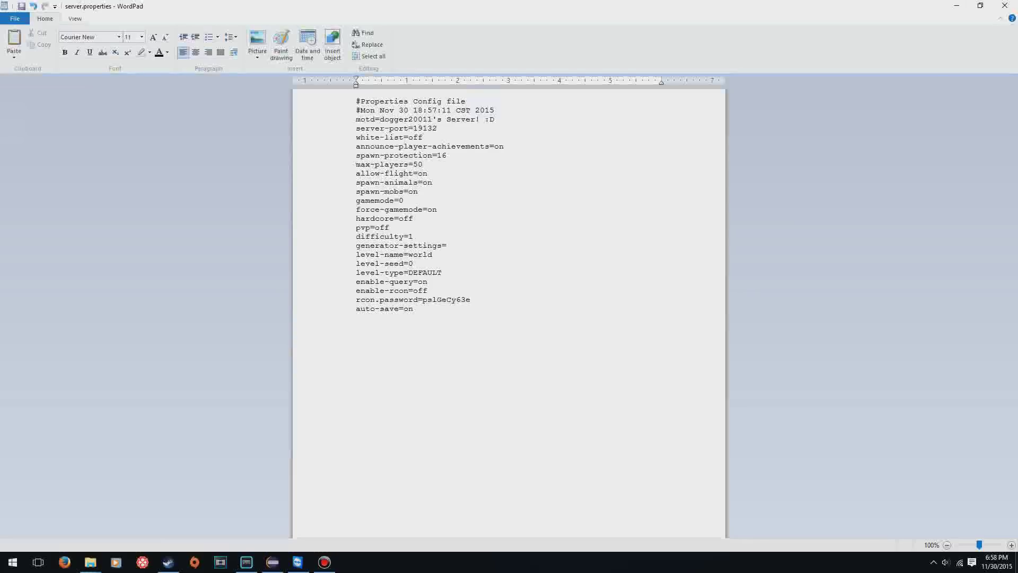
- Run gamemode without arguments to show its usage
click(391, 240)
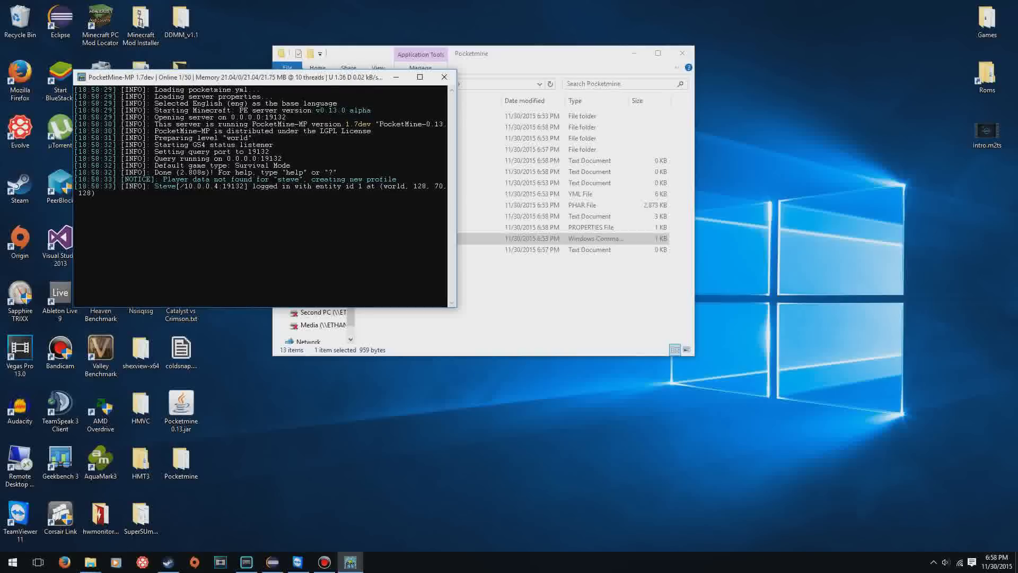
text(gamemod)
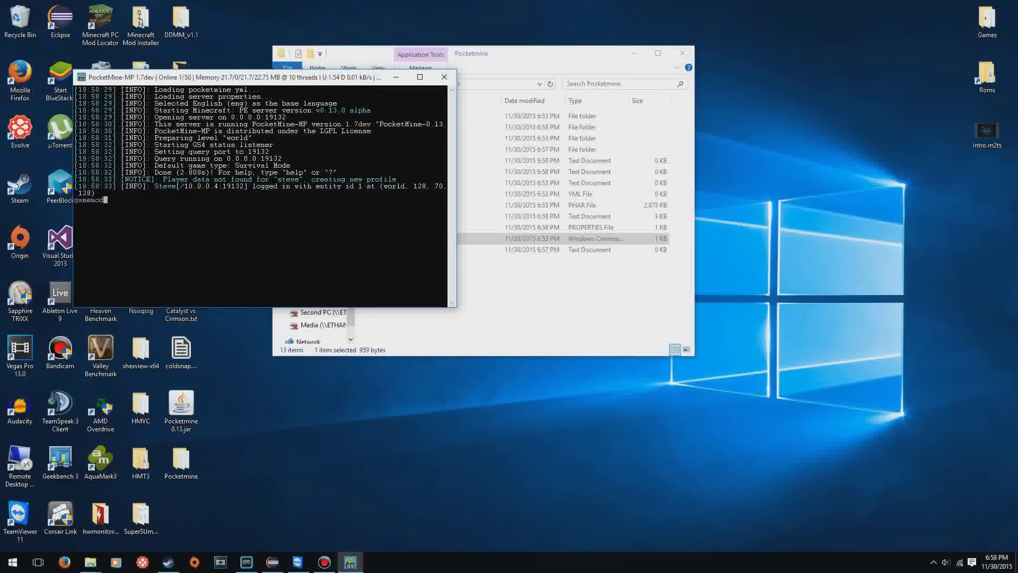
text(e )
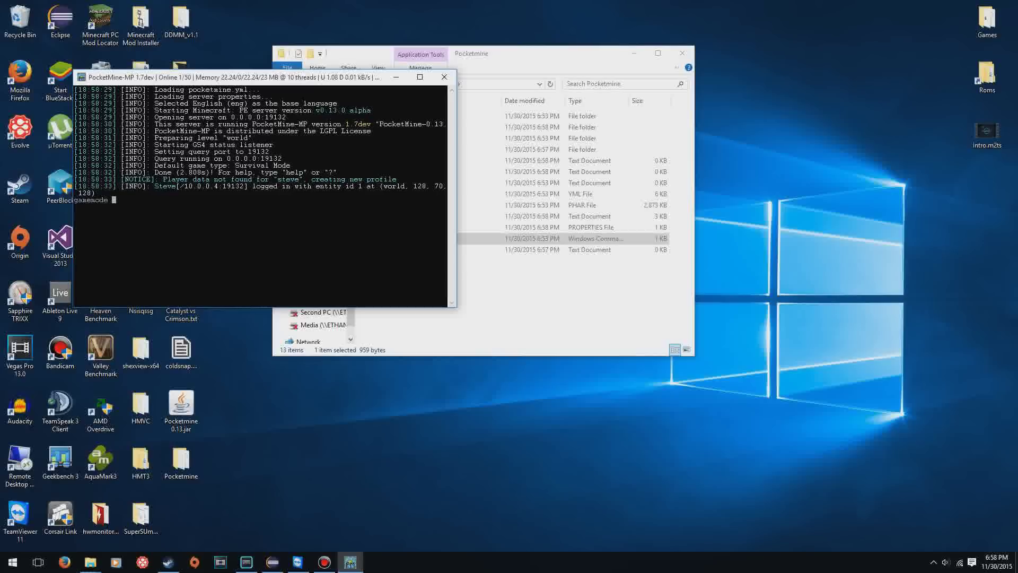
text(creativ)
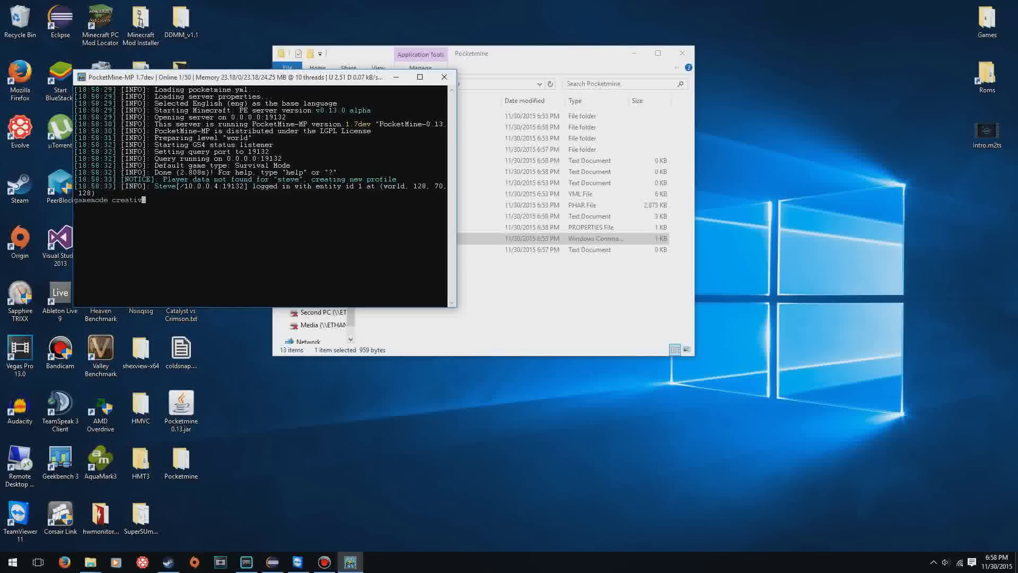
text(e)
key(BackSpace)
key(BackSpace)
key(BackSpace)
key(BackSpace)
key(BackSpace)
key(BackSpace)
key(BackSpace)
key(BackSpace)
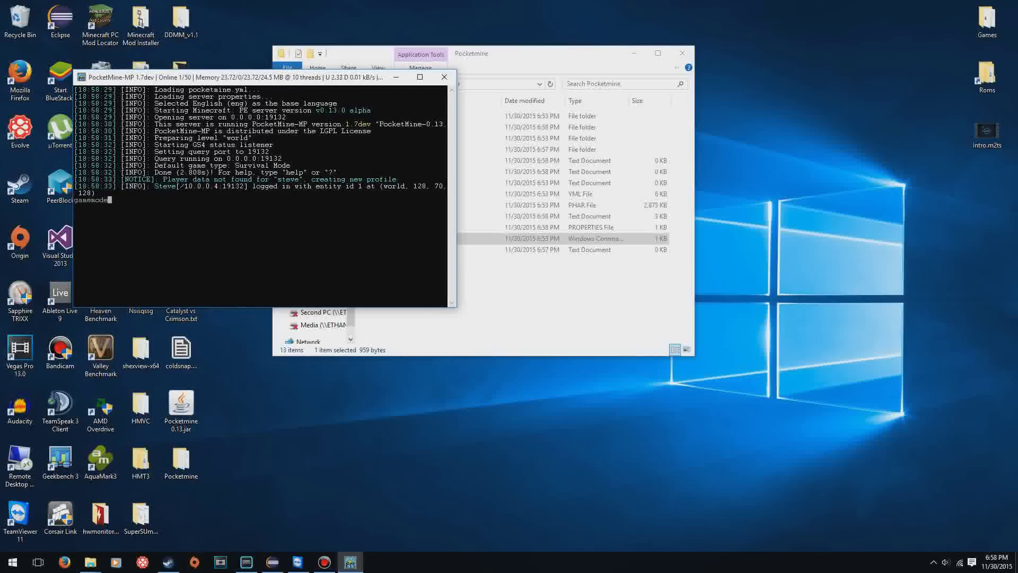
key(Return)
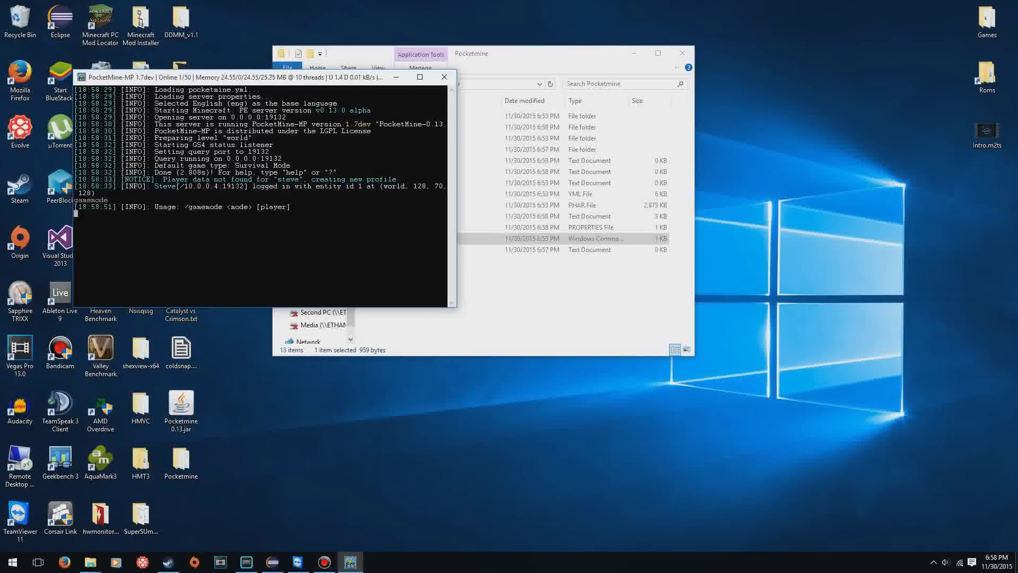
text(ga)
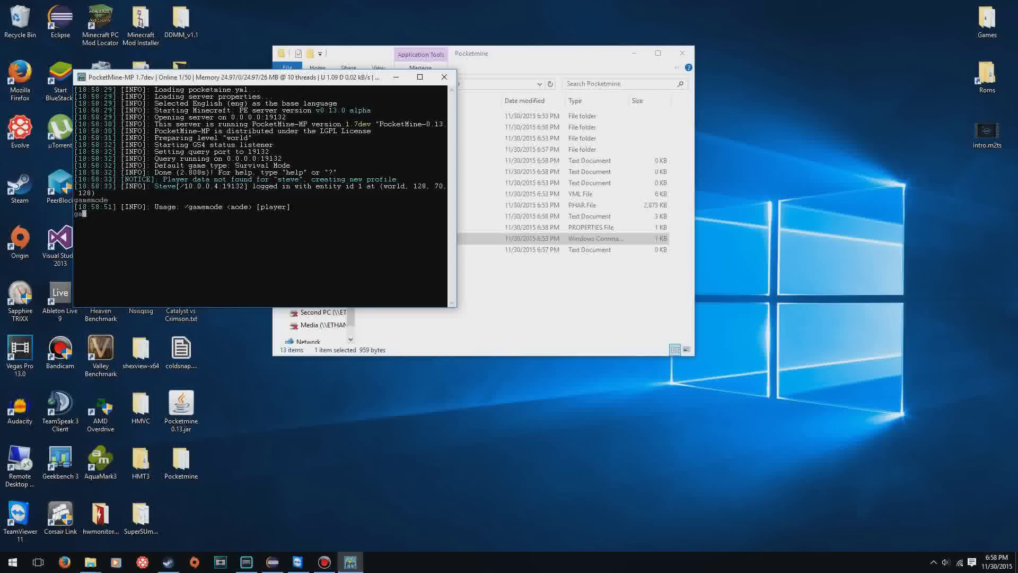
- Clear the unfinished gamemode and kick commands, then run ban-ip to show its usage
key(BackSpace)
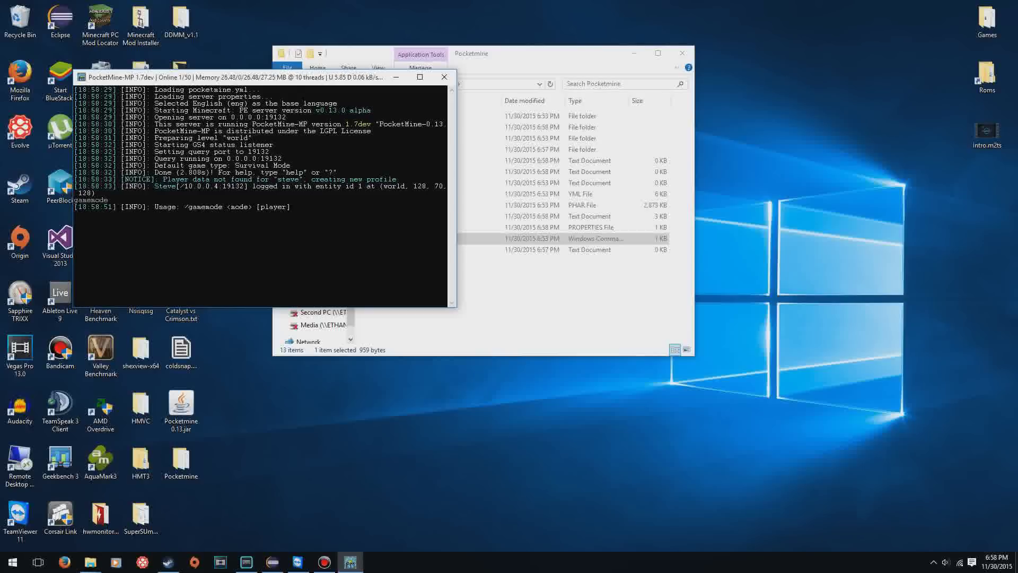
text(ga)
text(memode crea)
text(tive Ste)
text(ve)
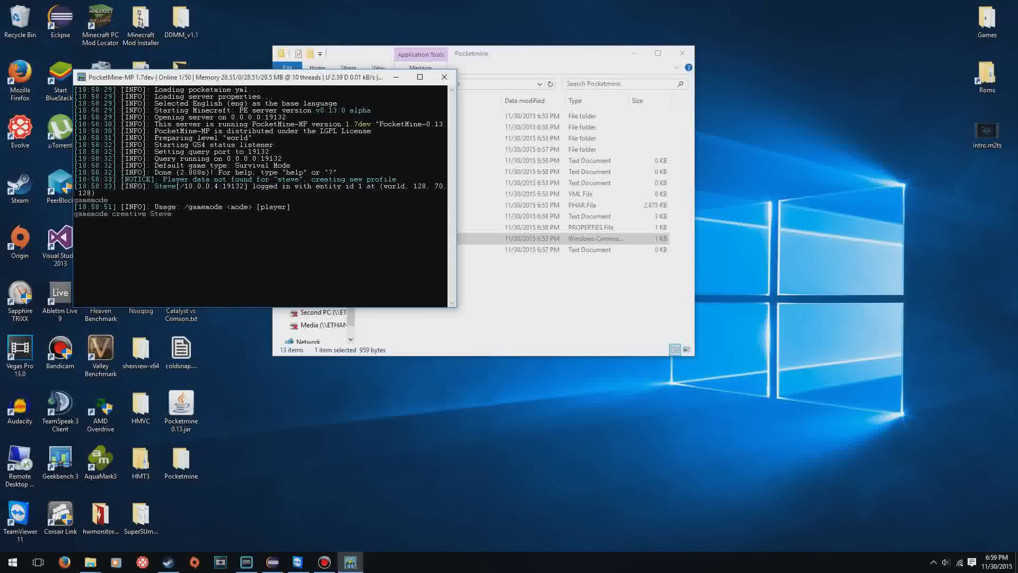
key(BackSpace)
key(BackSpace)
key(BackSpace)
key(BackSpace)
key(BackSpace)
key(BackSpace)
key(BackSpace)
key(BackSpace)
key(BackSpace)
key(BackSpace)
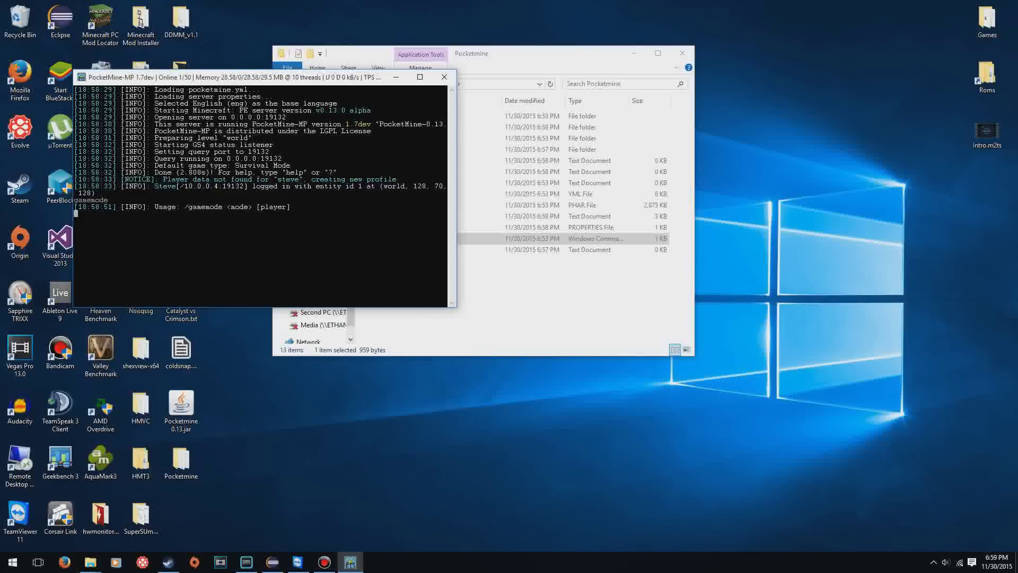
key(BackSpace)
text(kick)
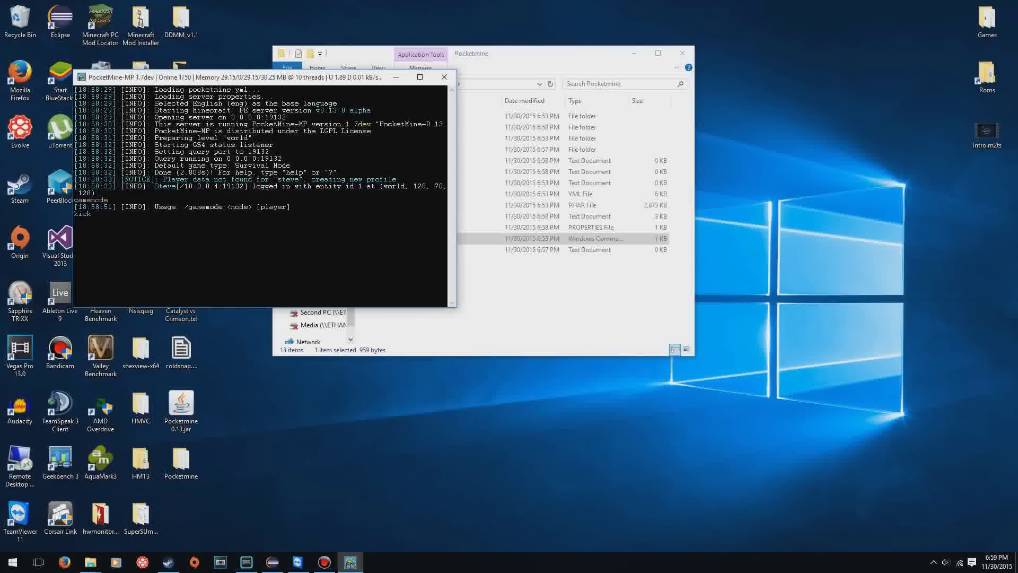
key(BackSpace)
key(BackSpace)
key(BackSpace)
key(BackSpace)
key(BackSpace)
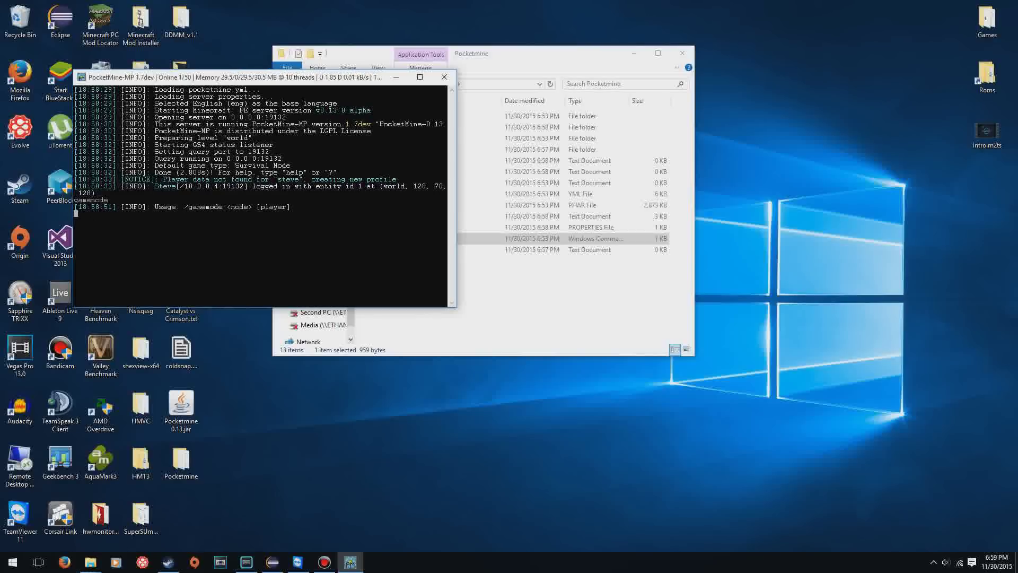
text(ban)
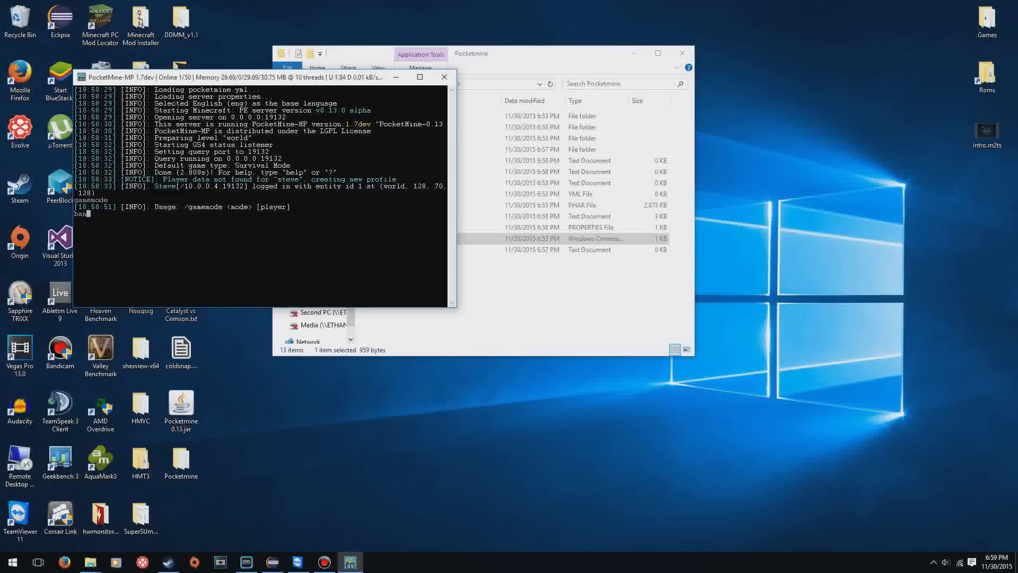
text(-)
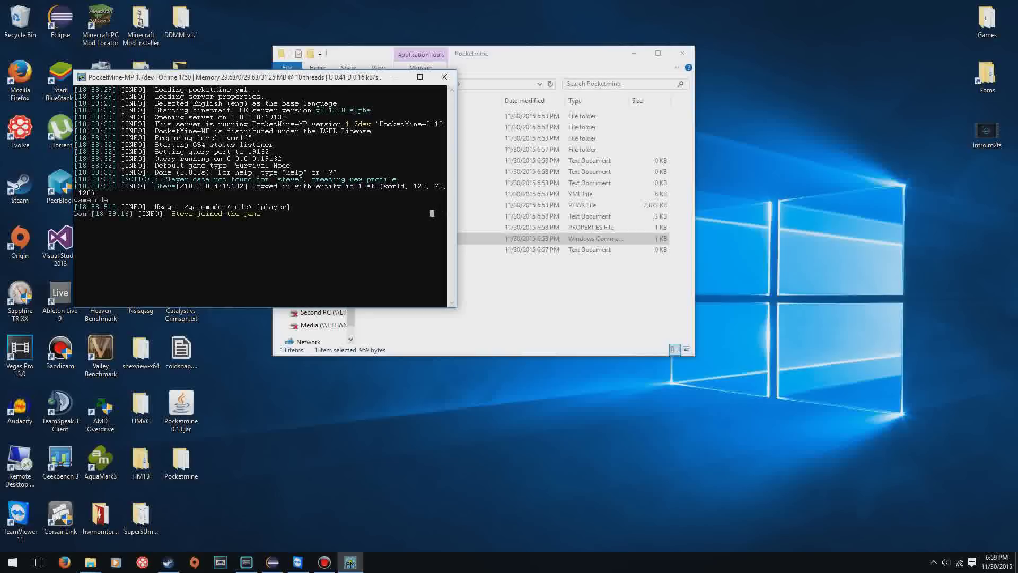
text(i)
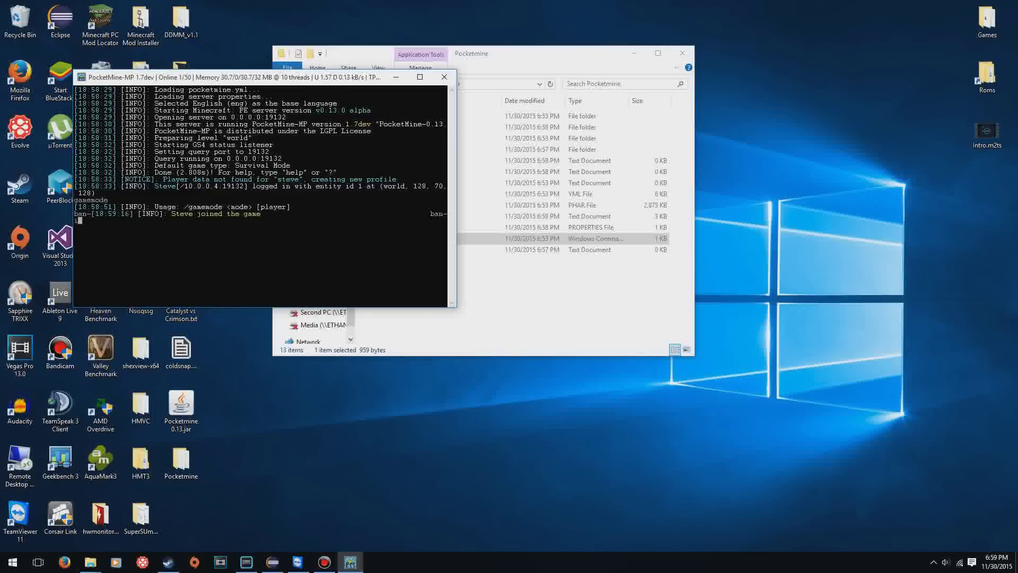
text(p)
key(Return)
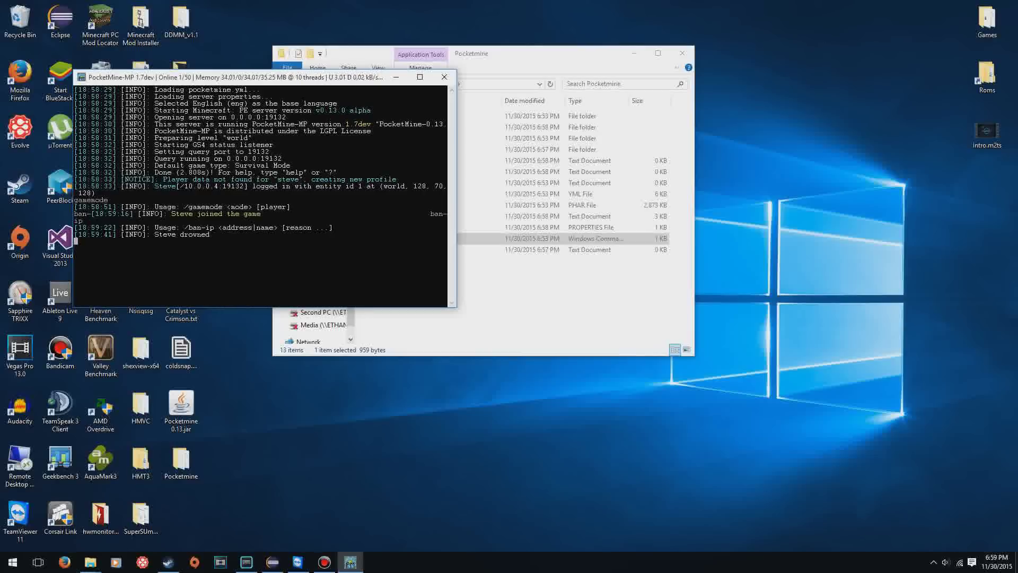
text(help)
- Run help, op and plugins in the console; plugins reports none installed
key(Return)
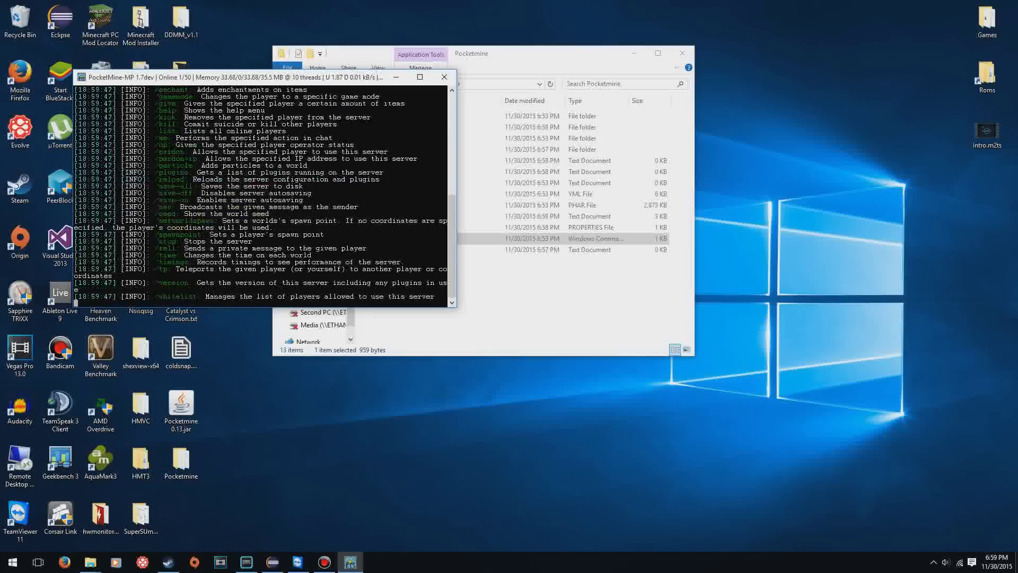
text(pardon)
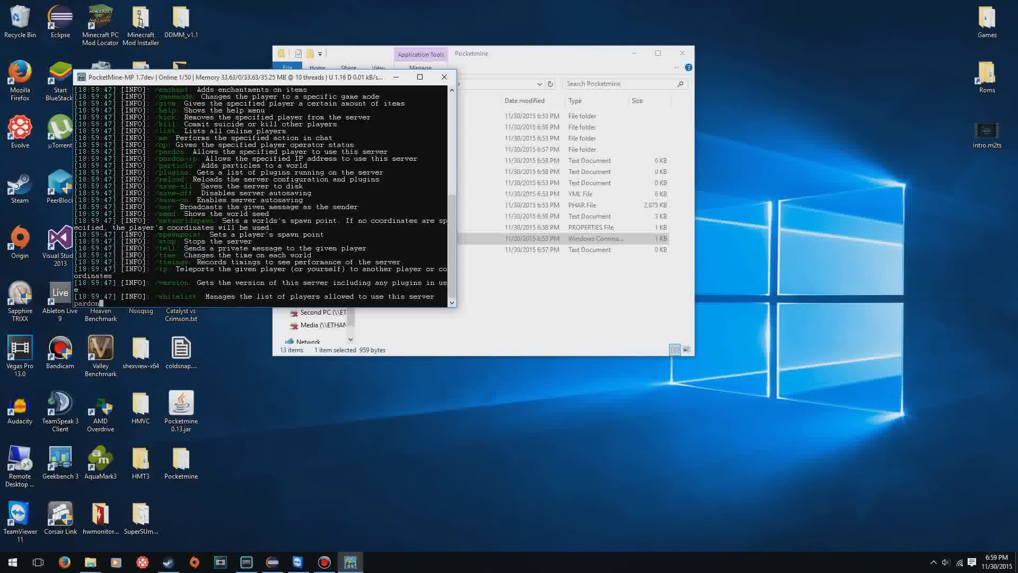
key(BackSpace)
key(BackSpace)
key(BackSpace)
text(op)
key(Return)
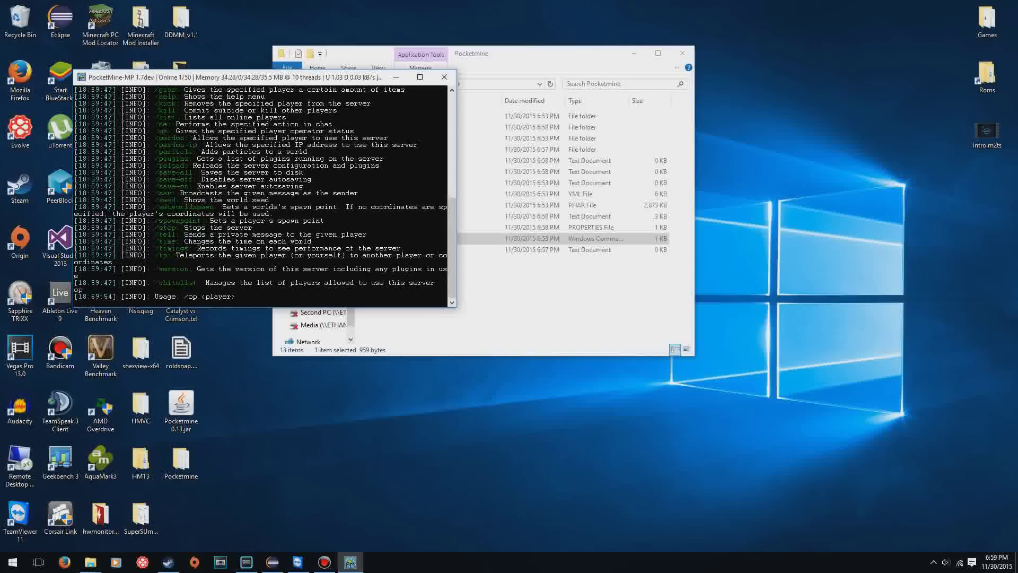
scroll(265, 191, up, 5)
scroll(265, 190, down, 5)
text(plugins)
key(Return)
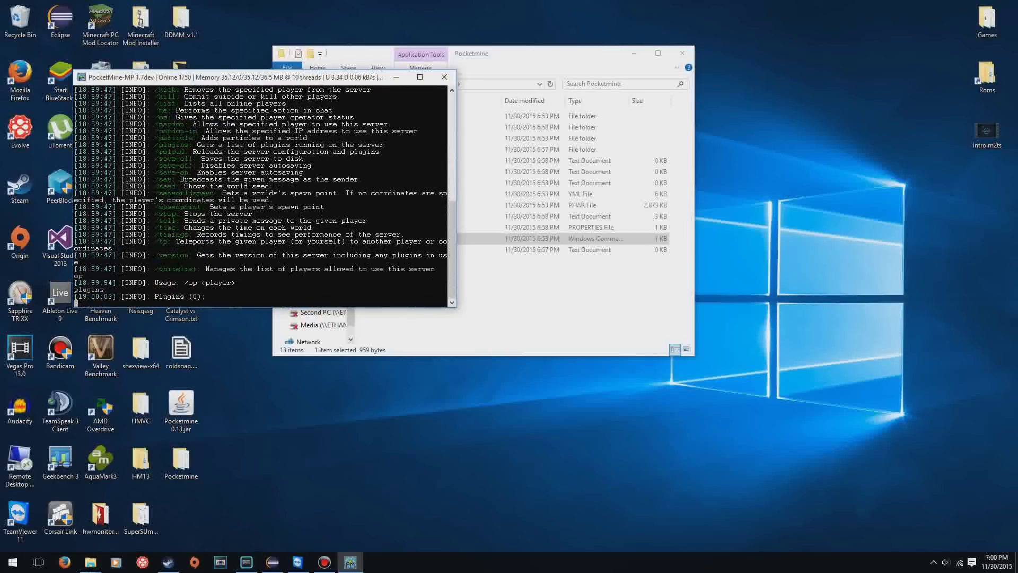
scroll(264, 196, up, 4)
scroll(265, 195, up, 2)
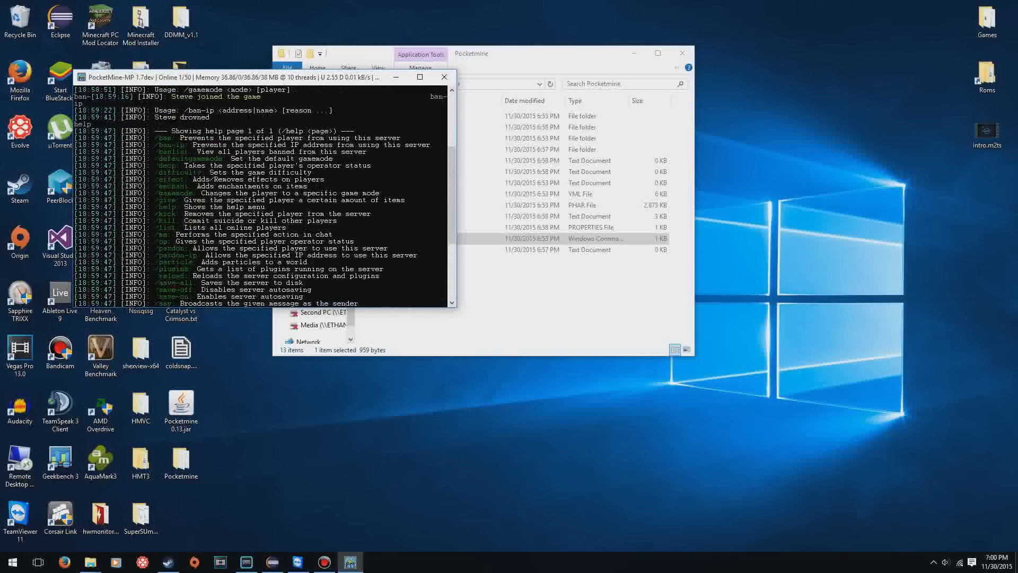
scroll(262, 195, down, 2)
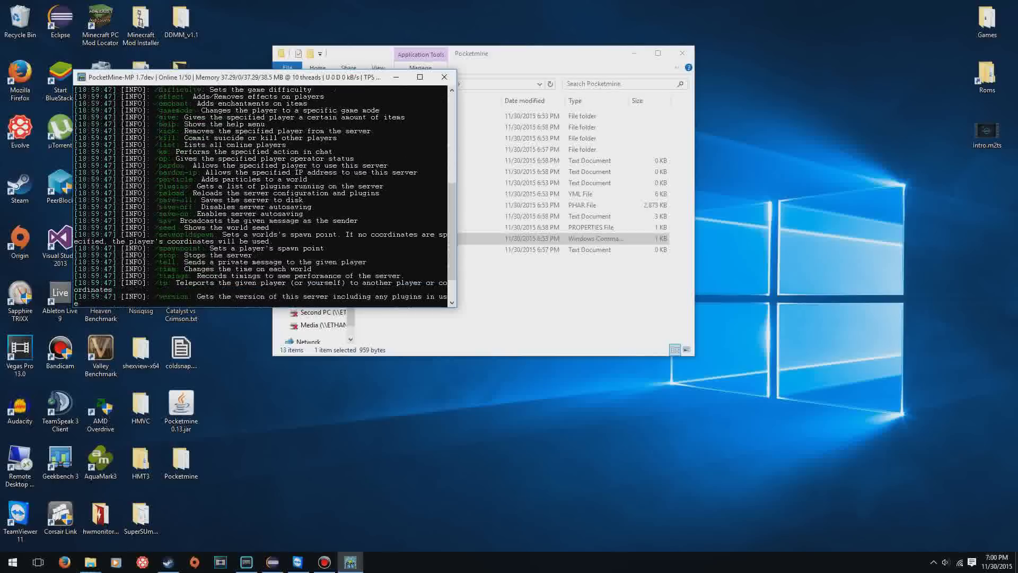
scroll(262, 194, down, 2)
scroll(263, 195, down, 2)
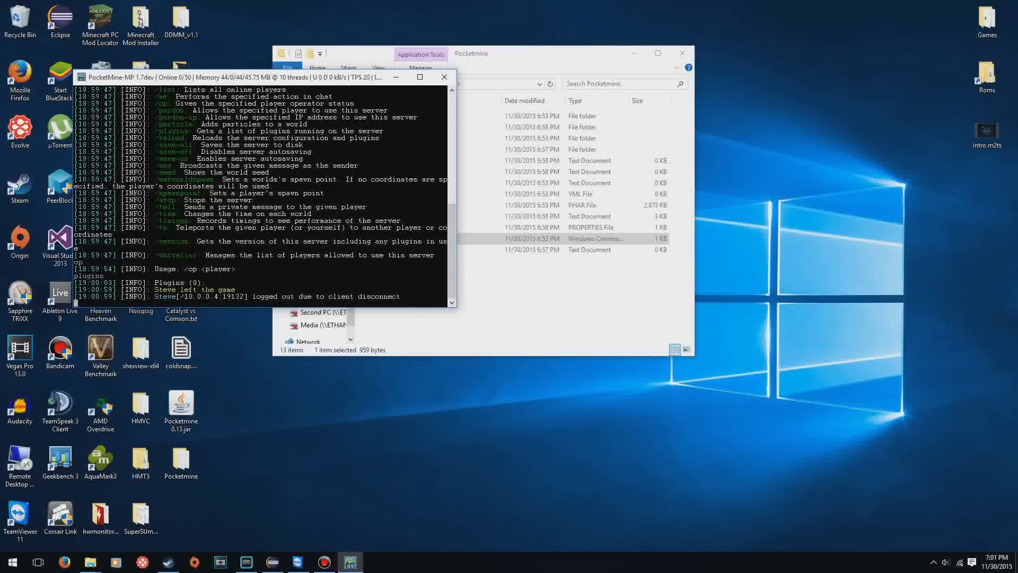
right_click(156, 169)
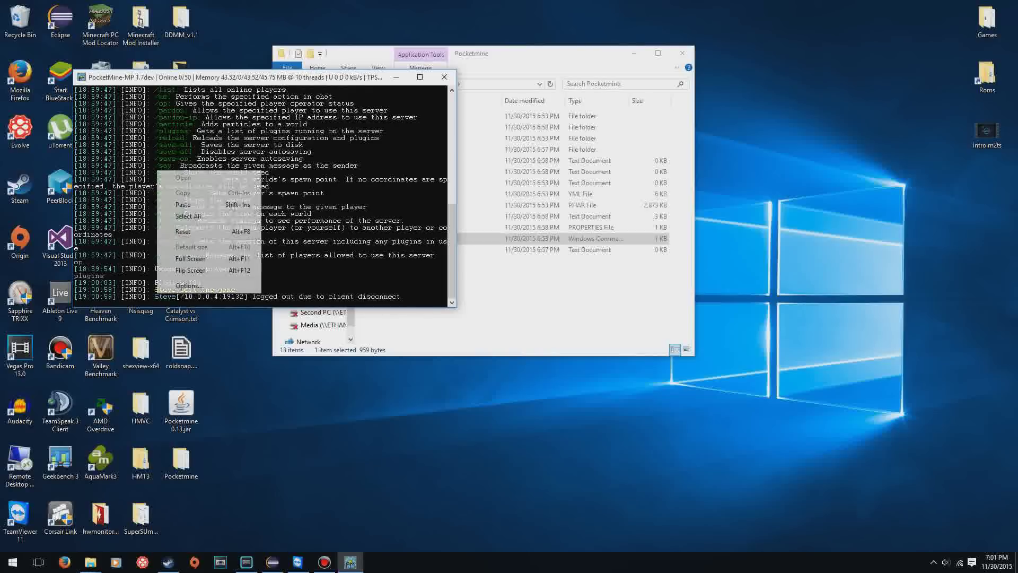
key(Escape)
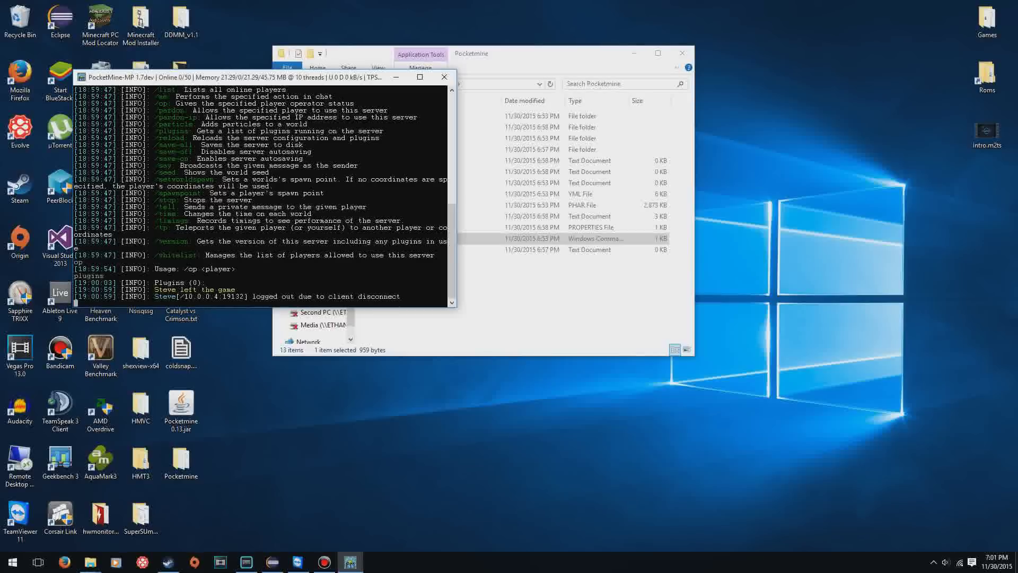
- Search Google in Firefox for 'how to port forward netgear nighthawk' and select the query
click(90, 561)
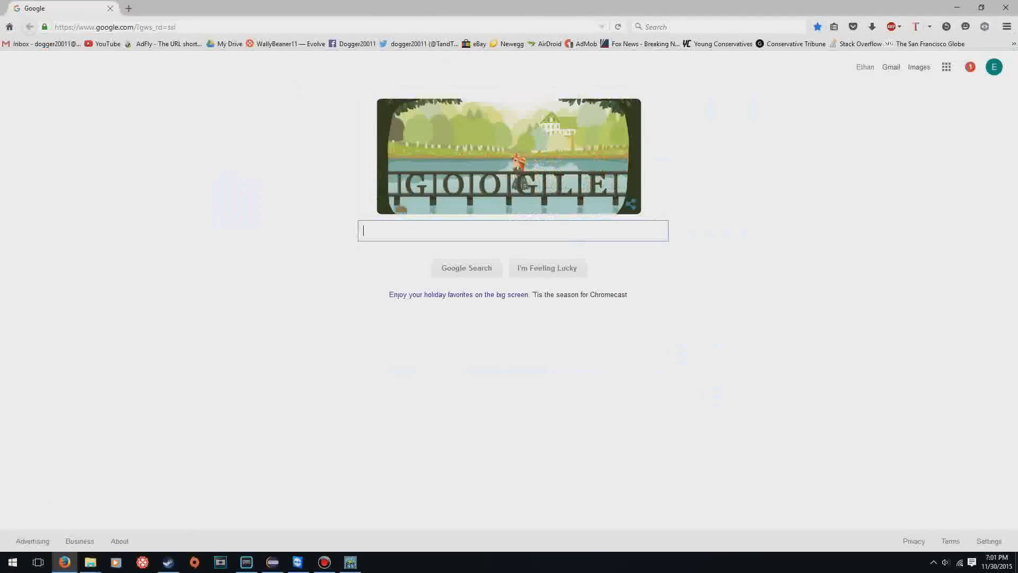
text(ho)
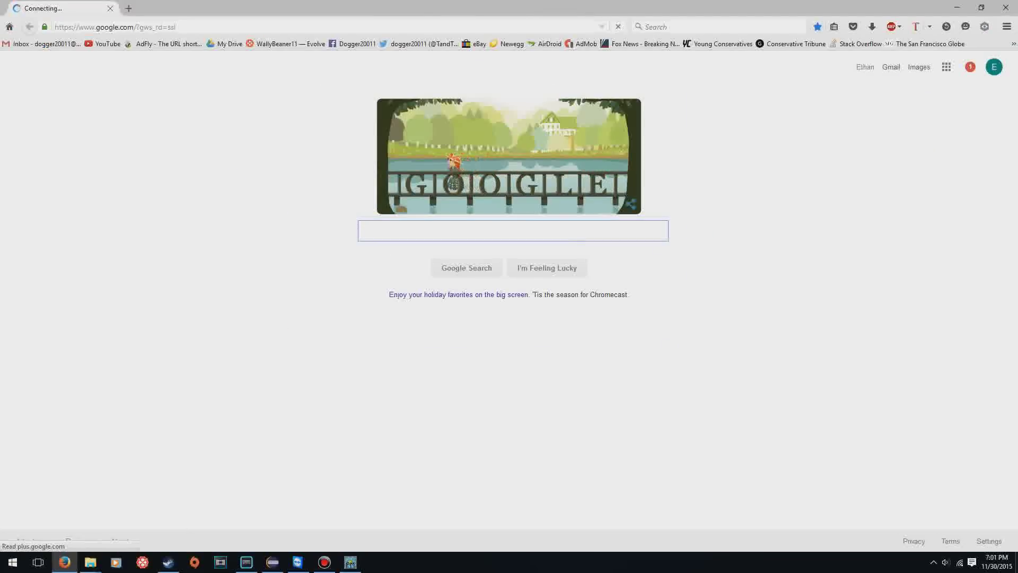
text(w to port forwa)
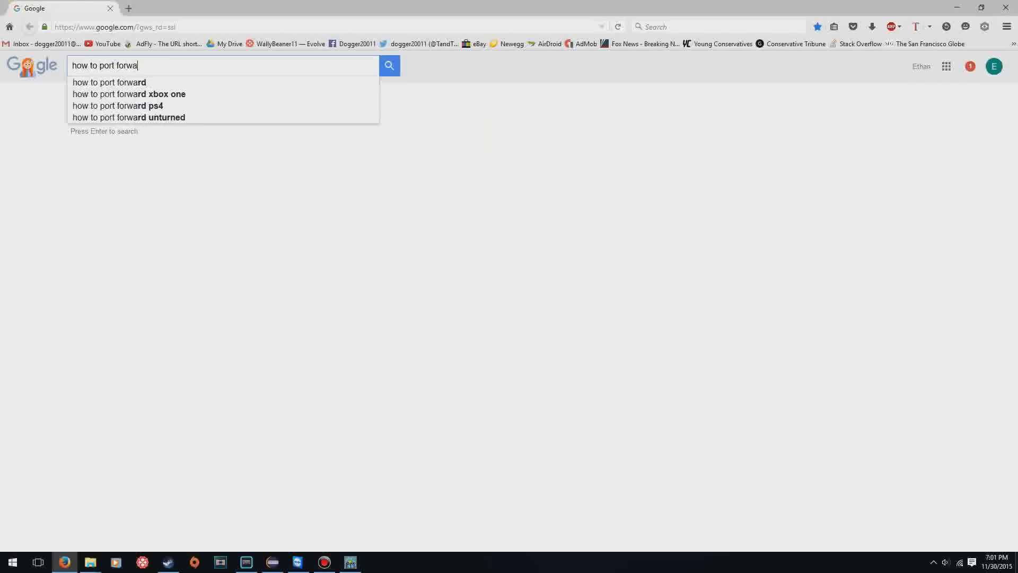
text(rd netge)
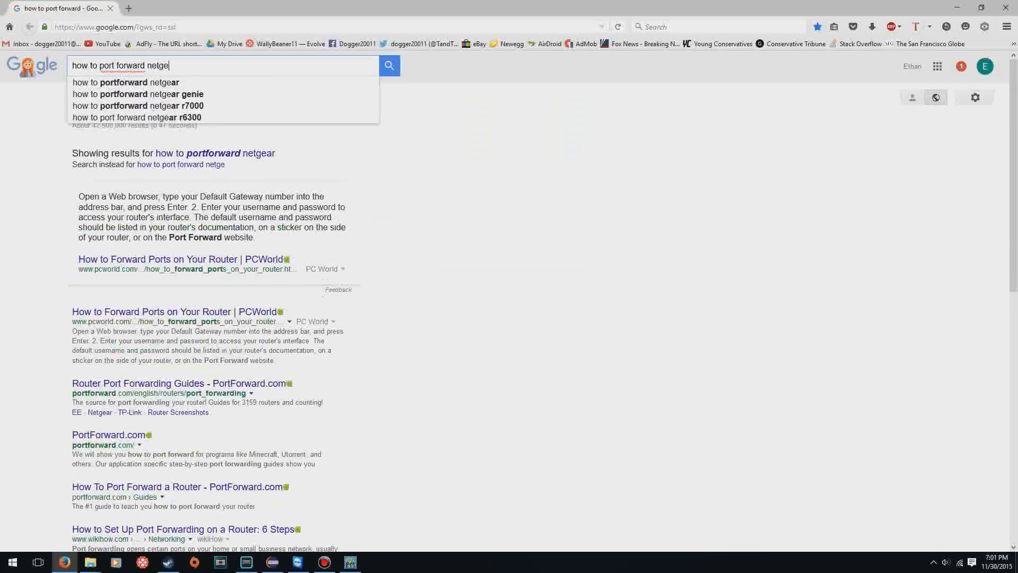
text(ar night)
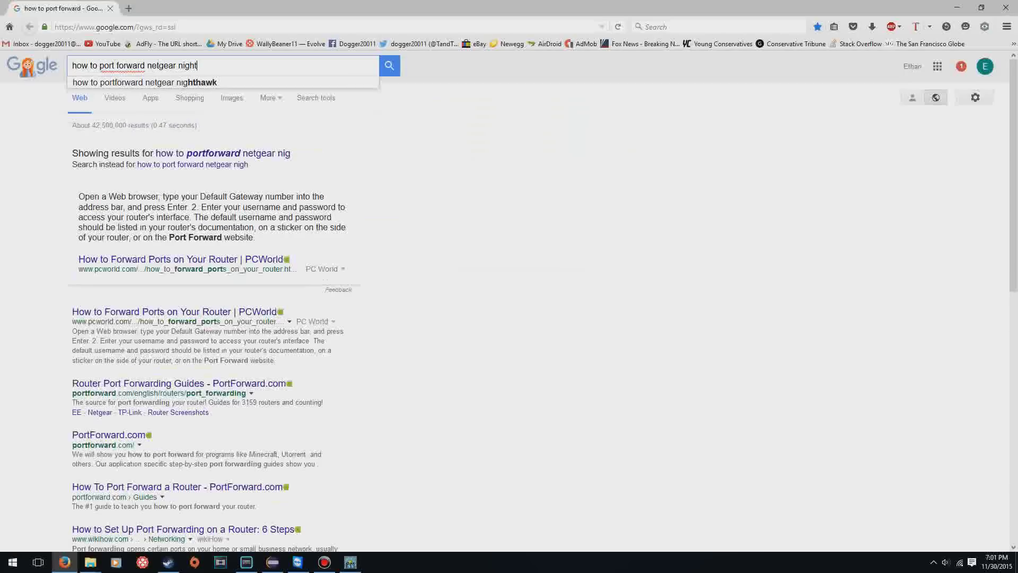
text(hawk)
key(Return)
scroll(191, 182, down, 3)
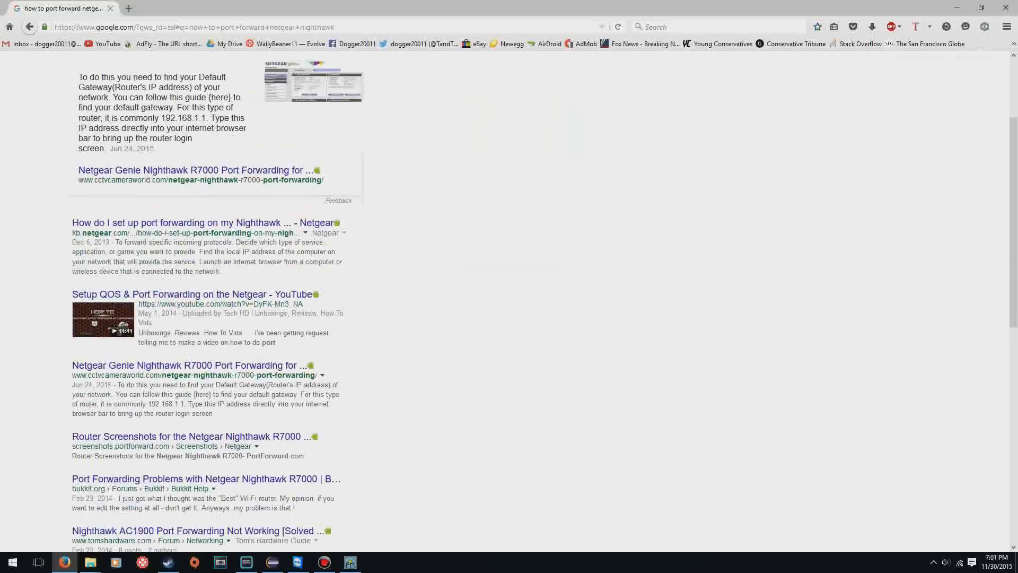
scroll(191, 182, down, 3)
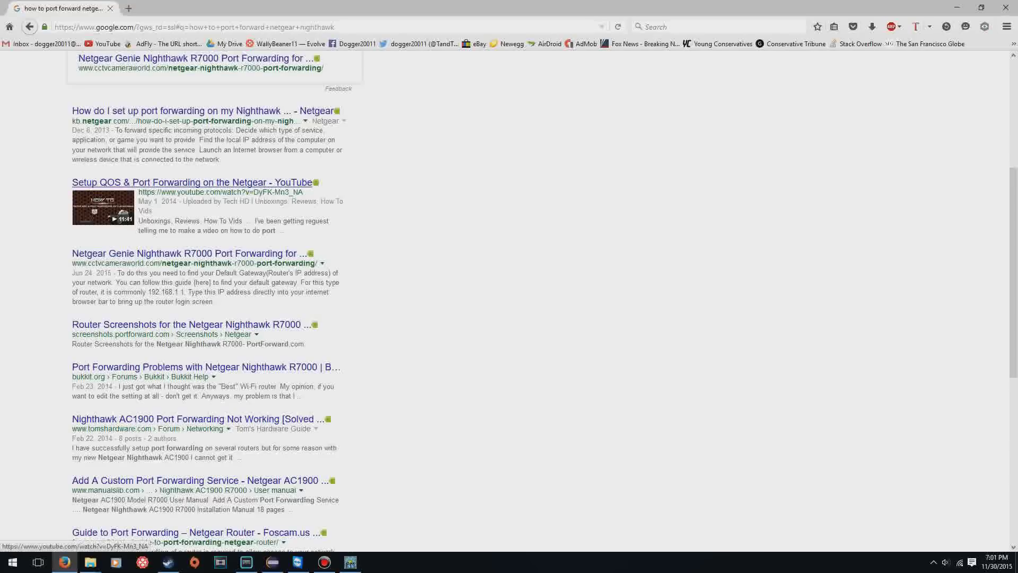
scroll(191, 182, up, 6)
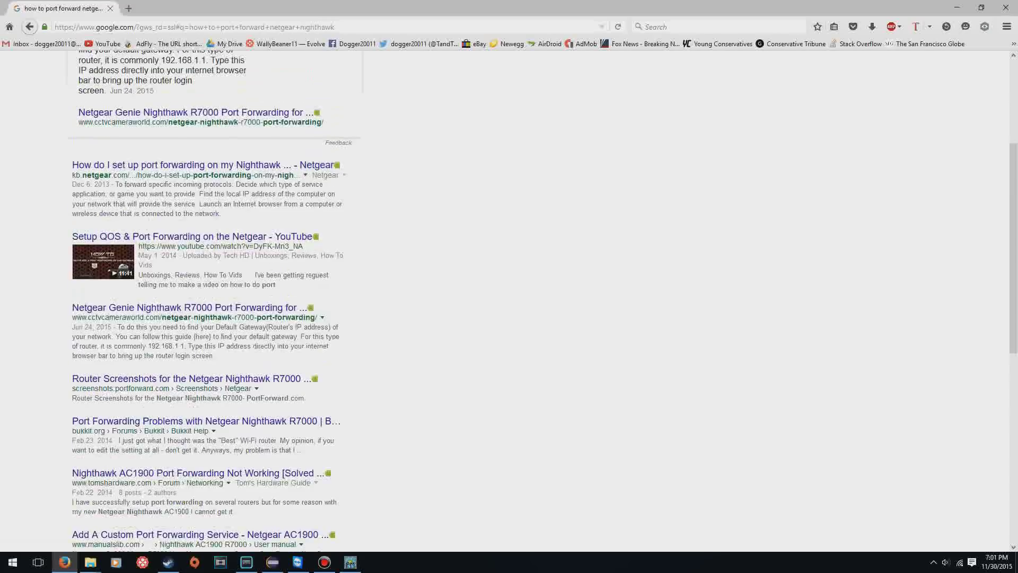
drag(216, 66, 71, 65)
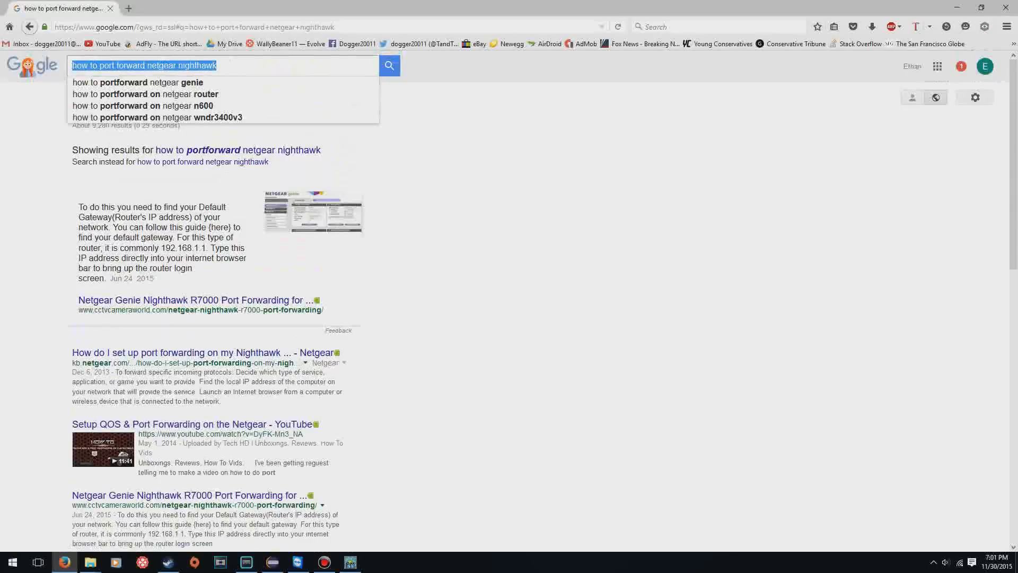
- Highlight the player's local IP address and port in the console's logout line
click(350, 562)
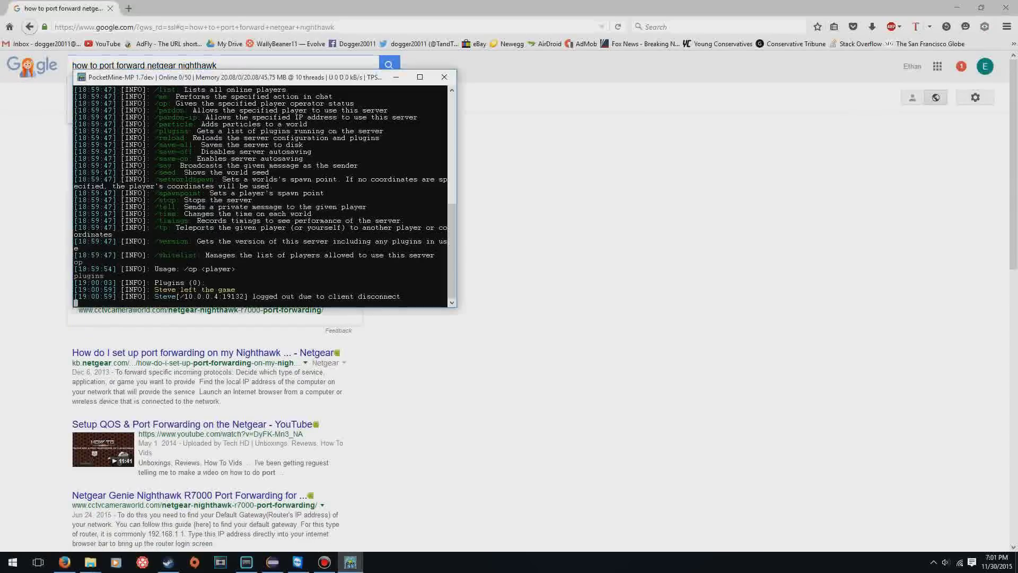
drag(183, 296, 401, 297)
key(Return)
- Switch between the search results and the console, then select the search query
key(alt+Tab)
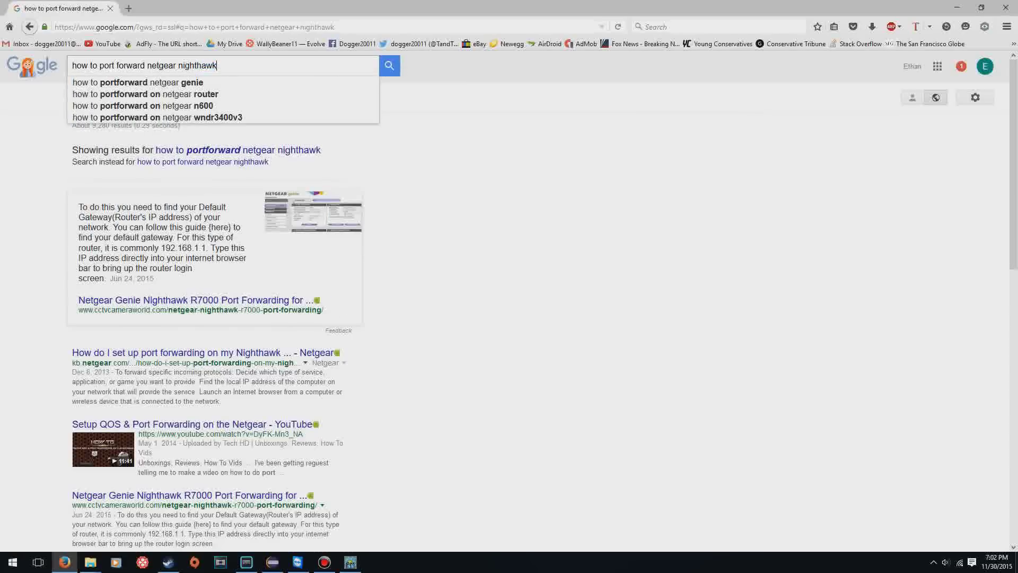
click(350, 562)
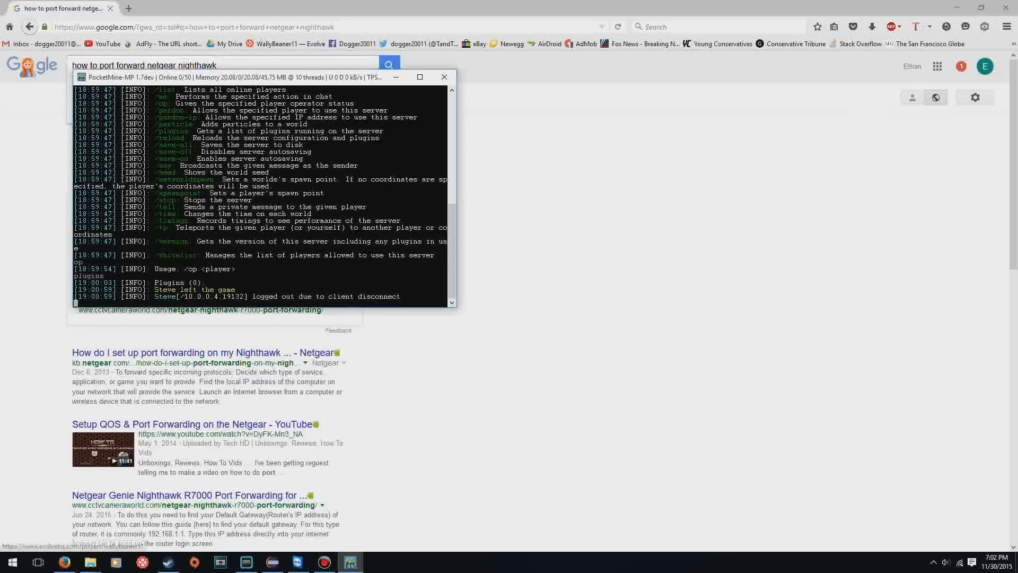
key(alt+Tab)
drag(217, 66, 73, 66)
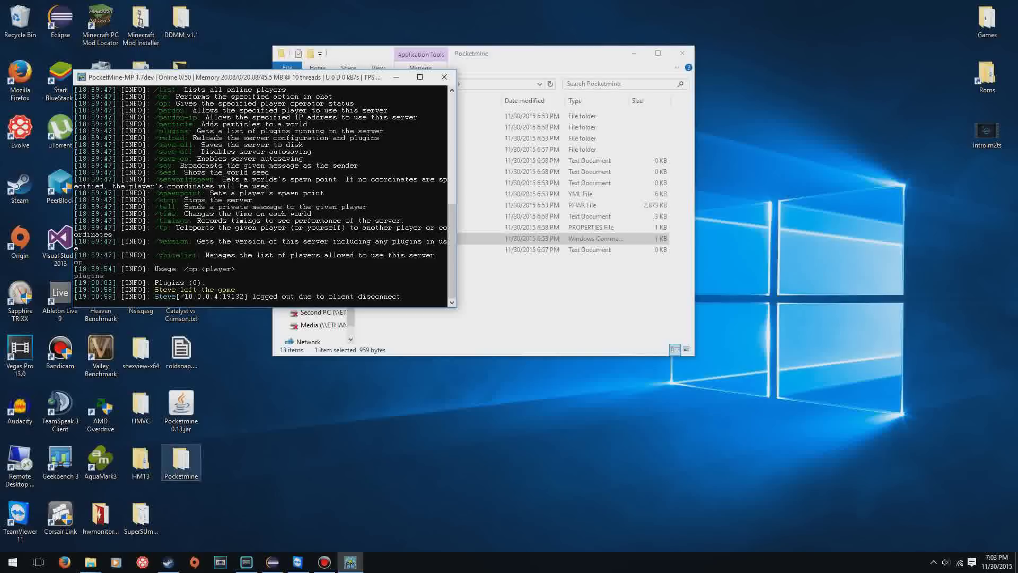
mouse_move(182, 406)
mouse_down()
mouse_move(185, 421)
mouse_move(163, 418)
mouse_up()
click(180, 408)
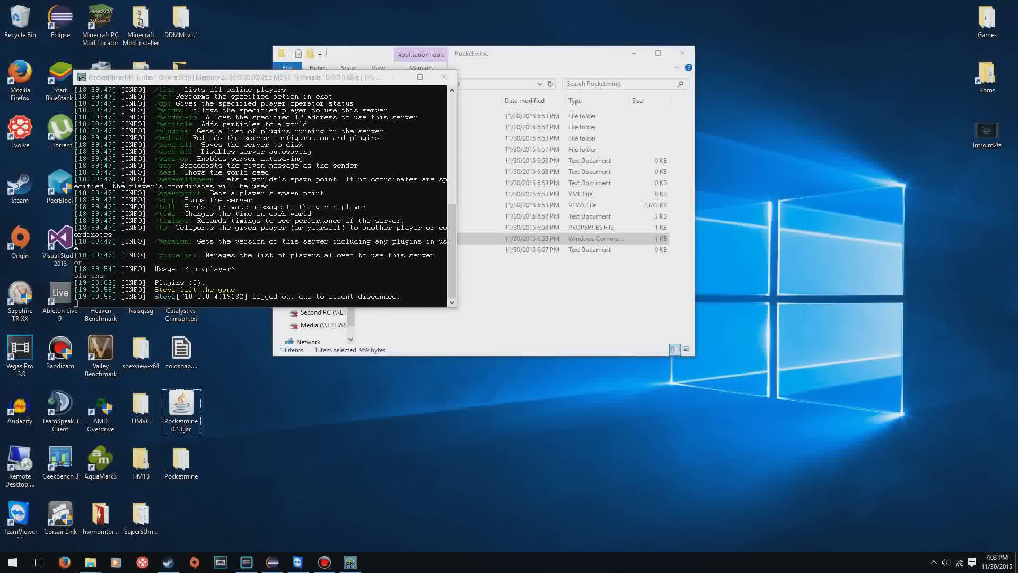
click(255, 214)
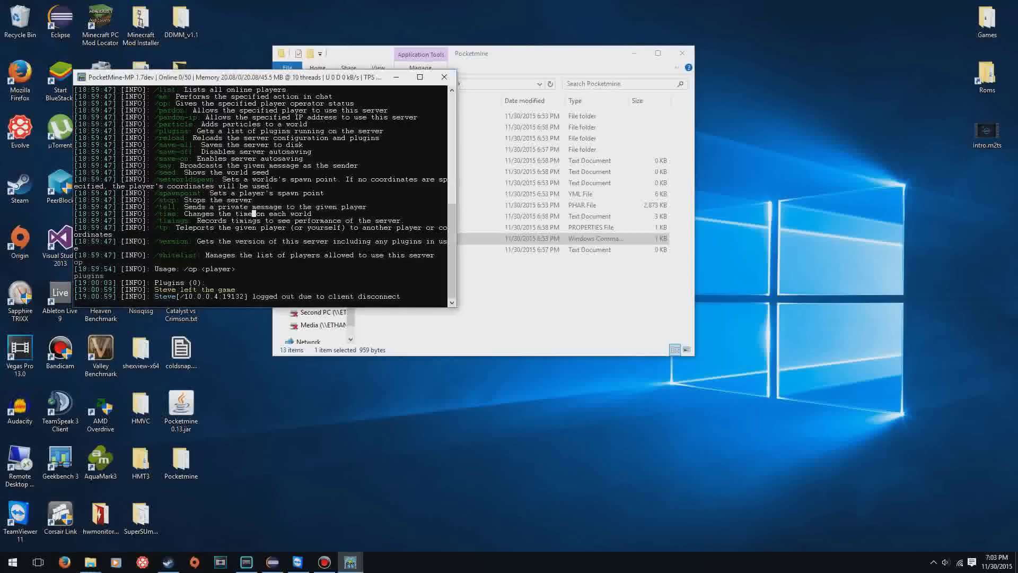